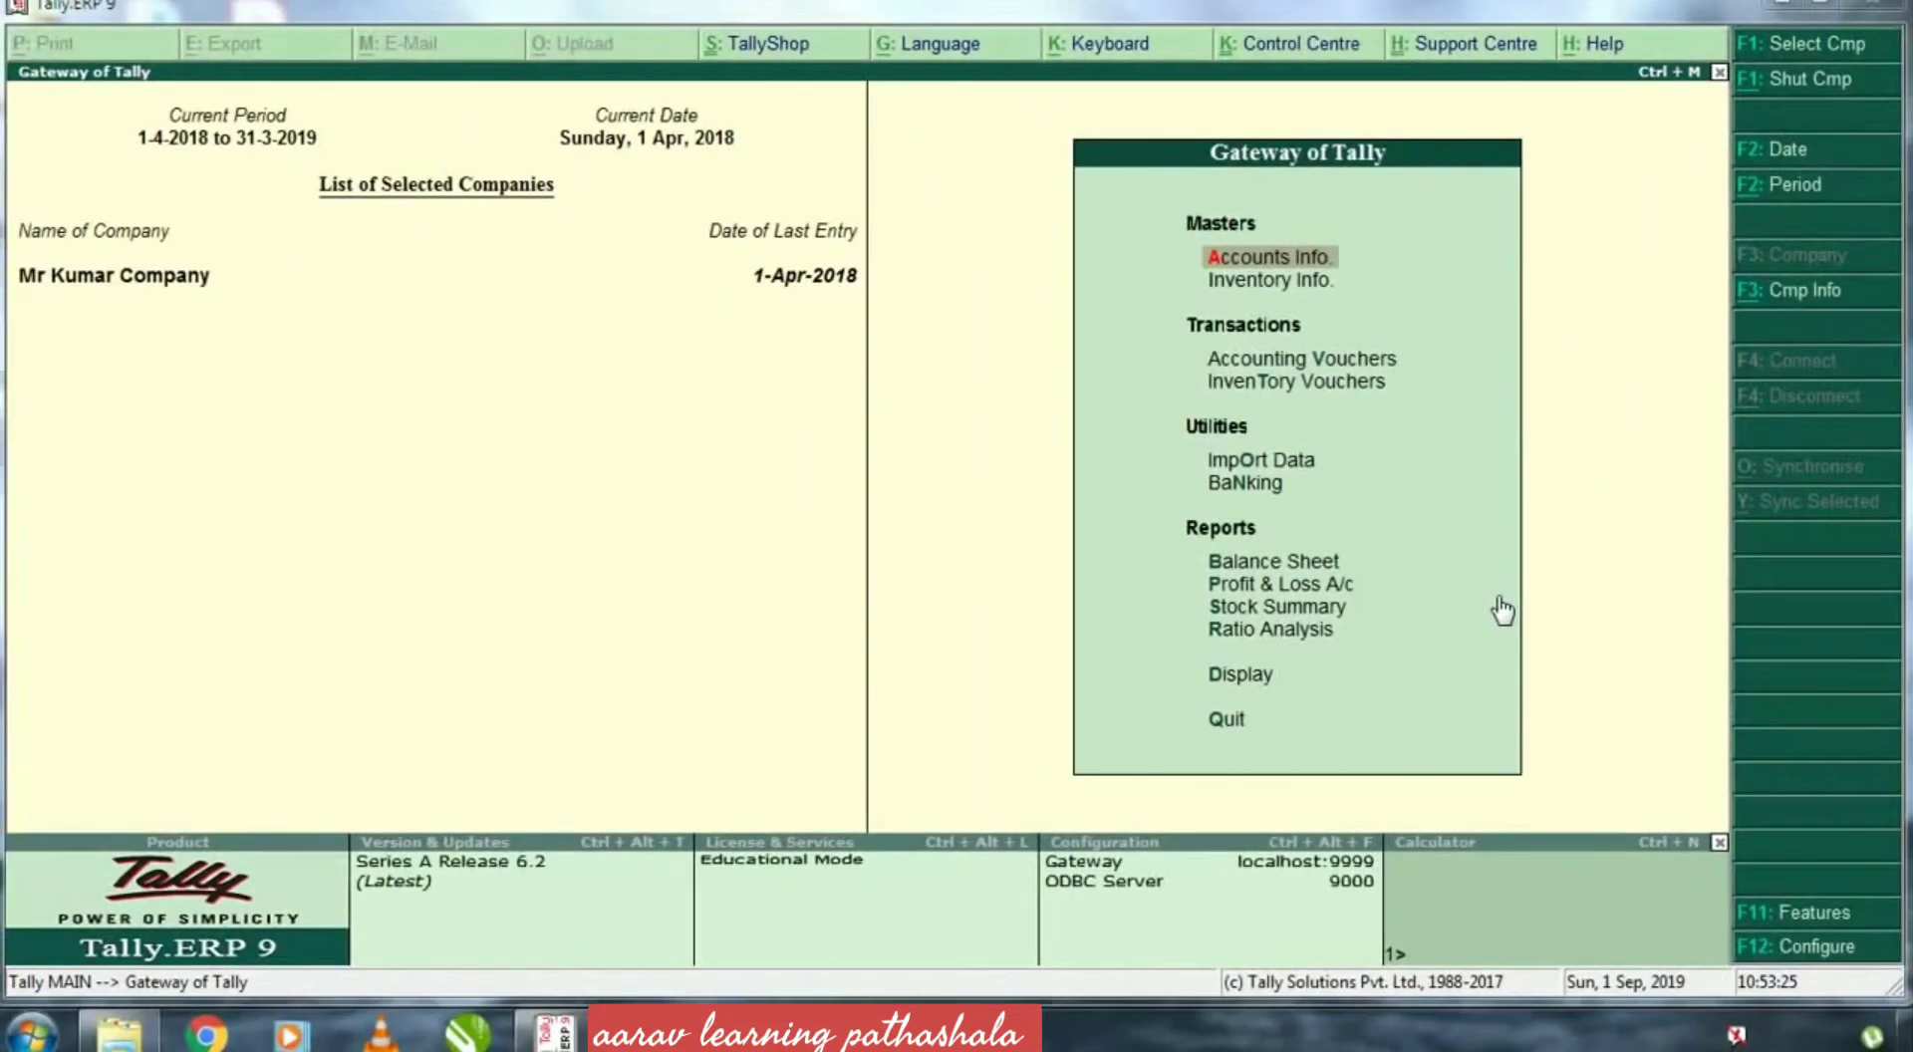
Open Multiple Ledgers: Create under Accounts Info. > Ledgers from Gateway of Tally.
key(Return)
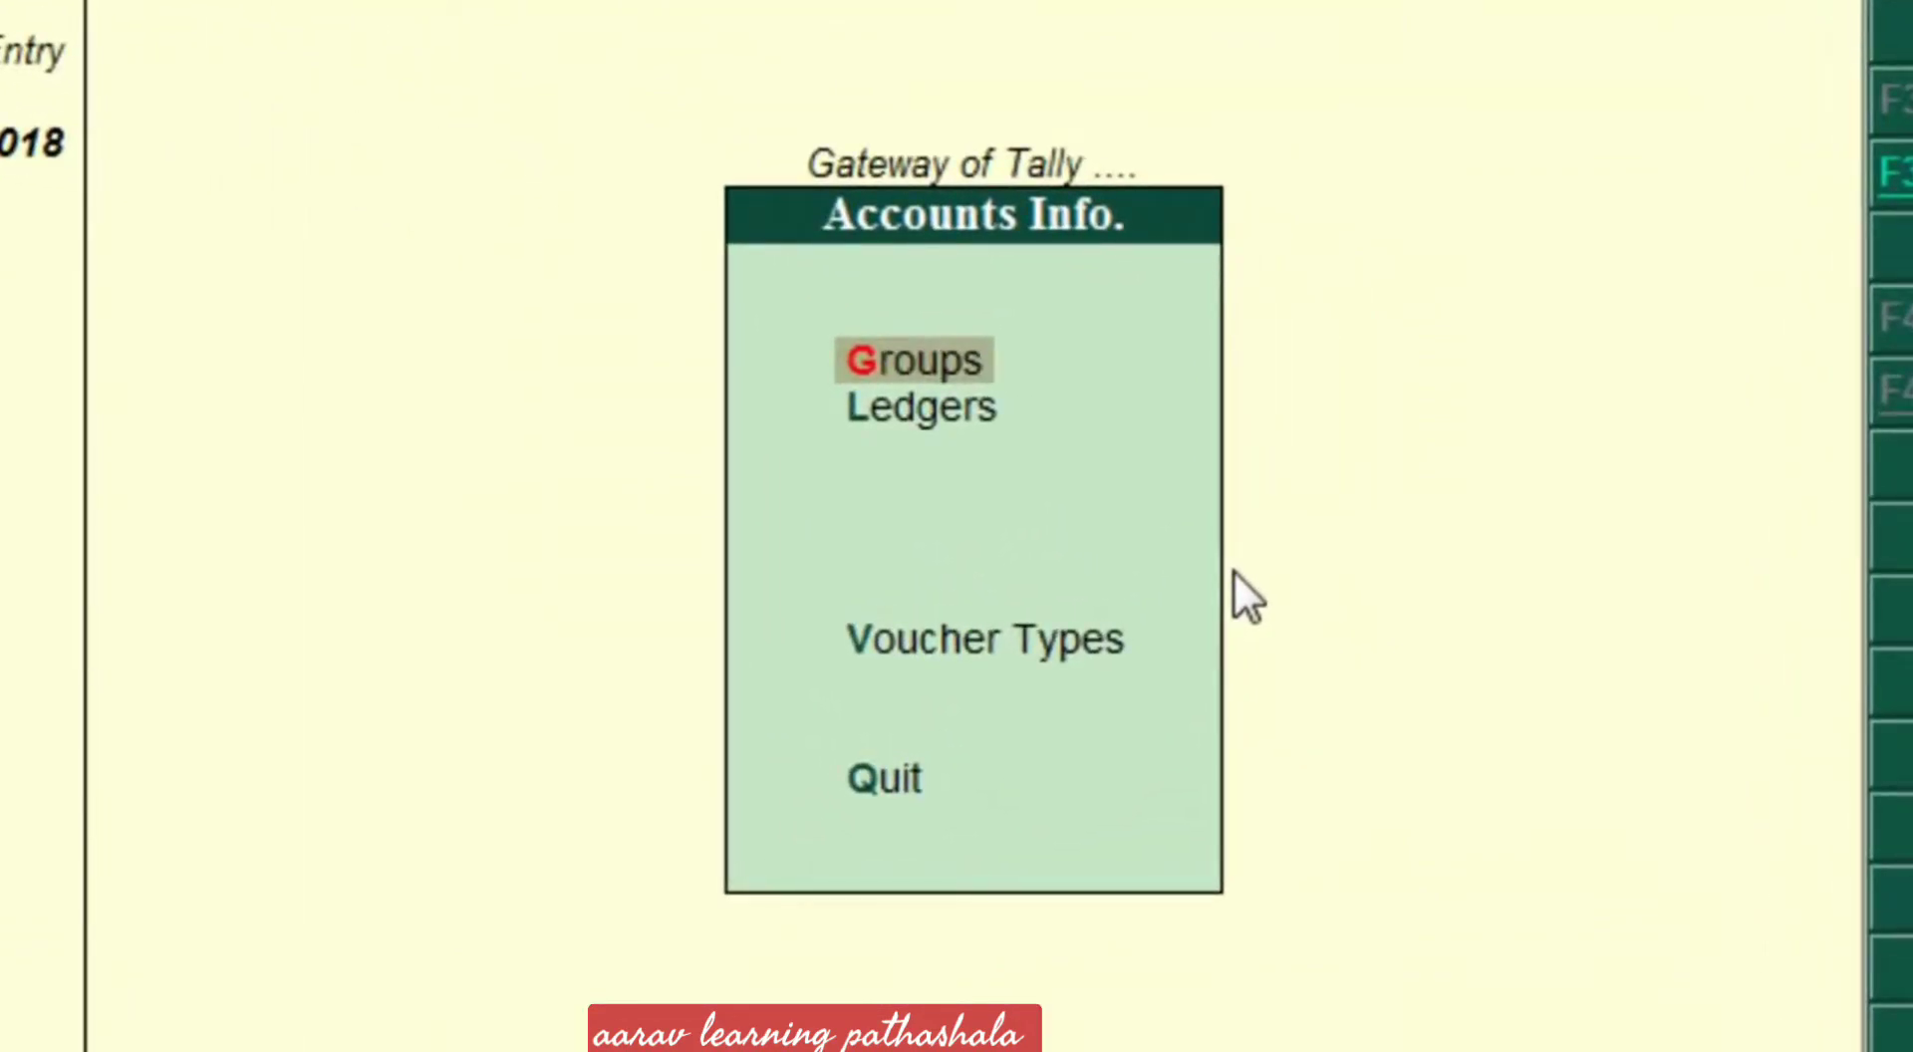
key(Down)
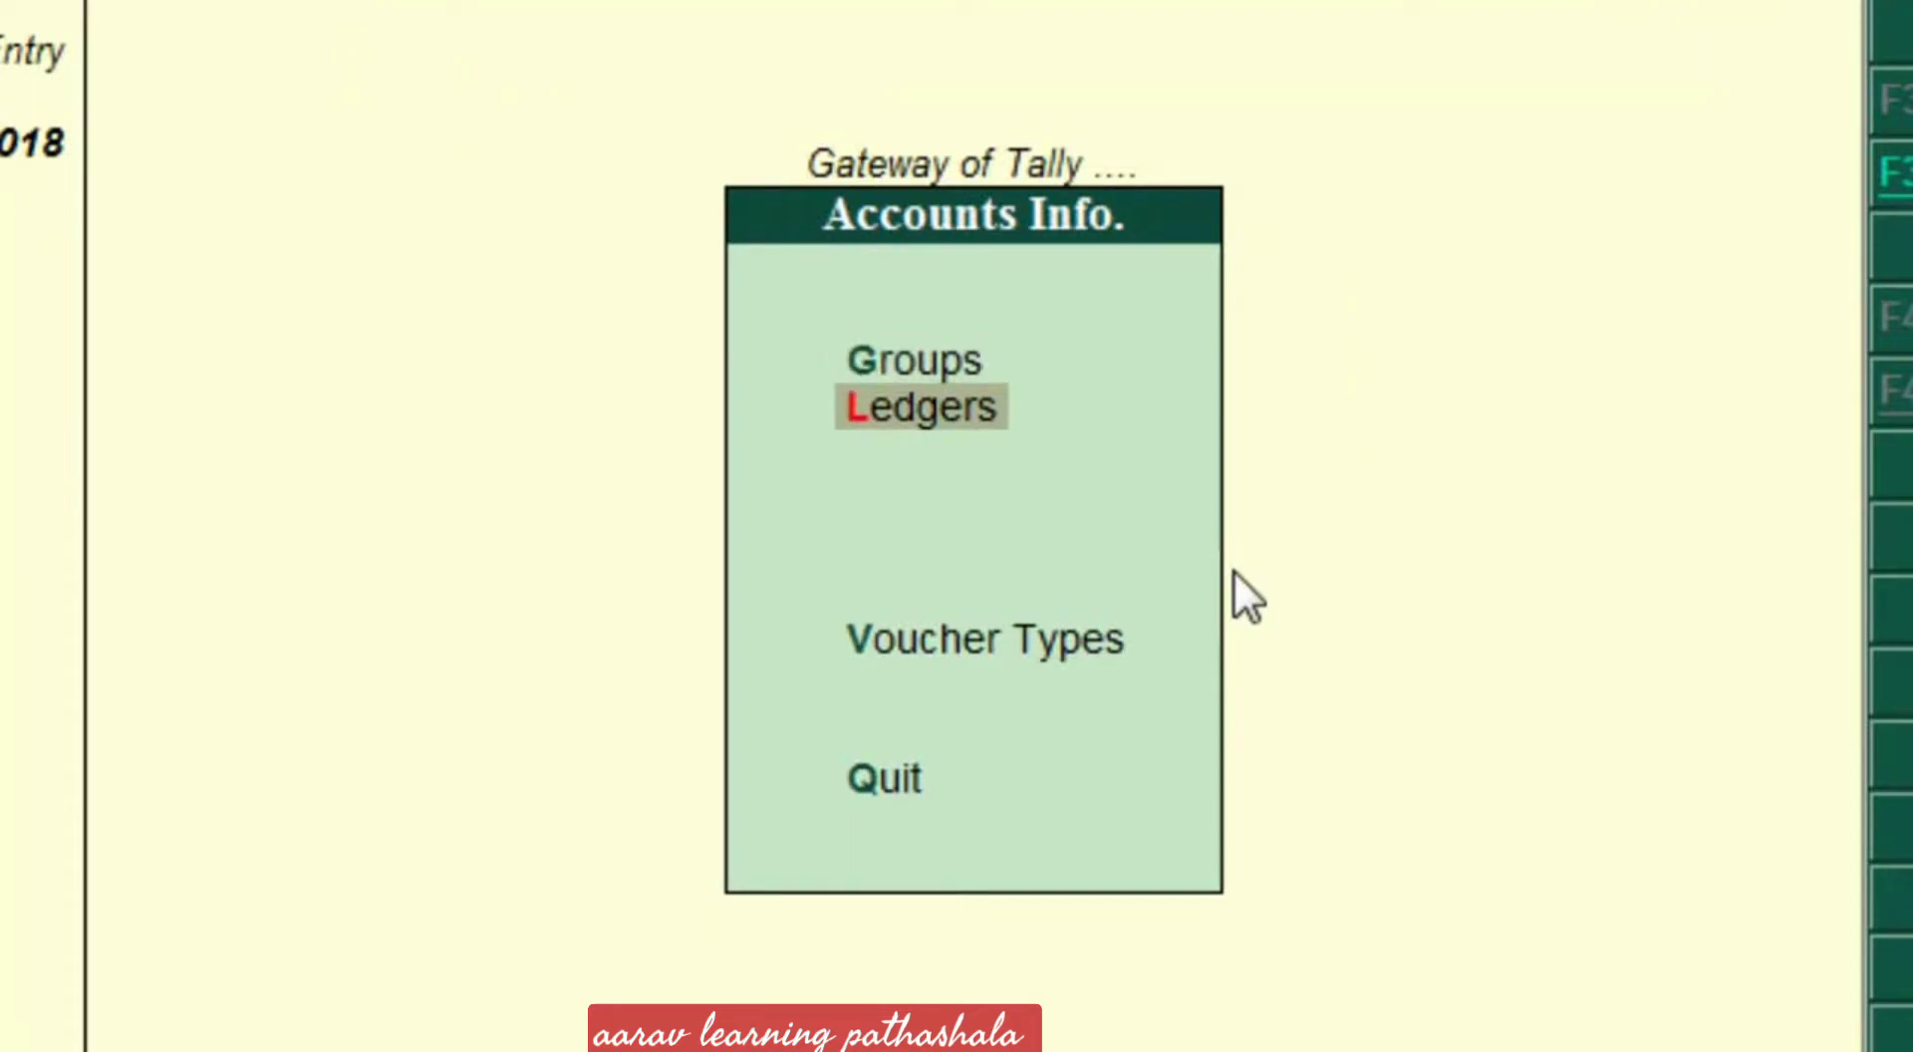
key(Return)
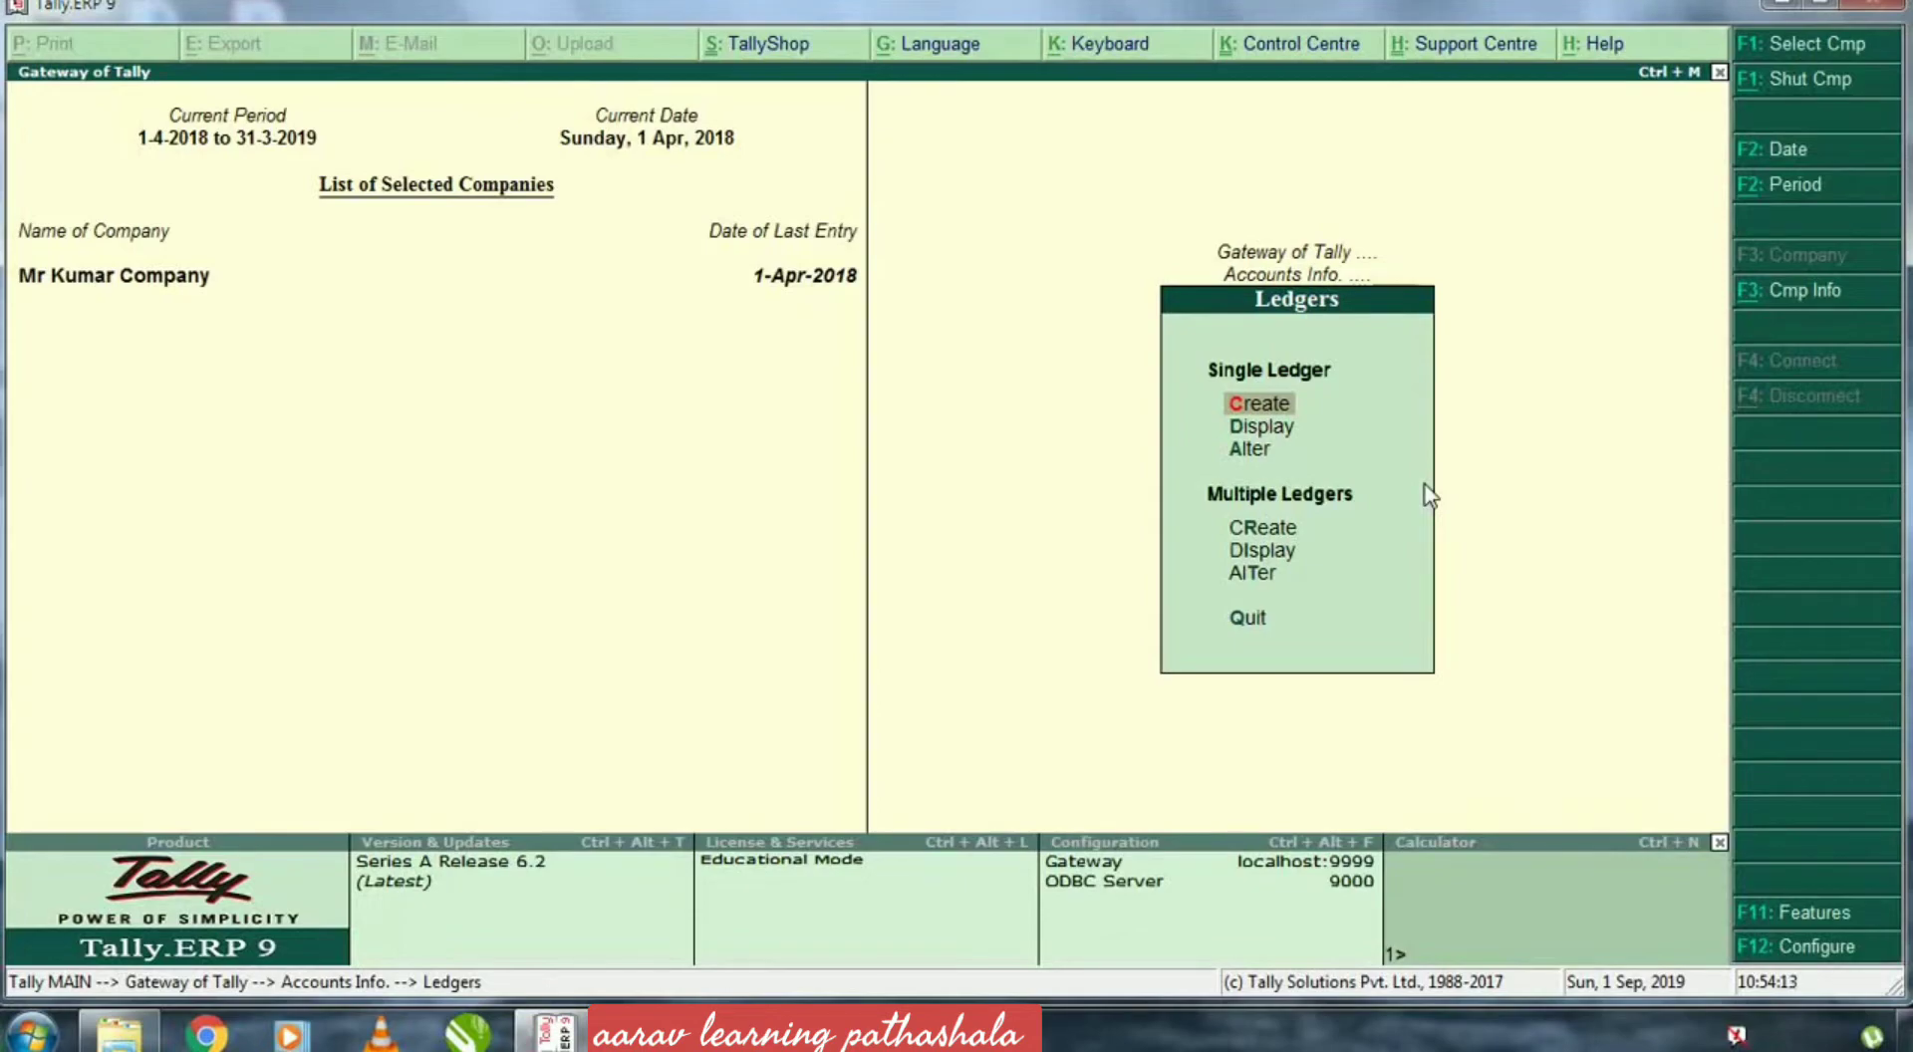
key(Down)
key(Down)
key(Down)
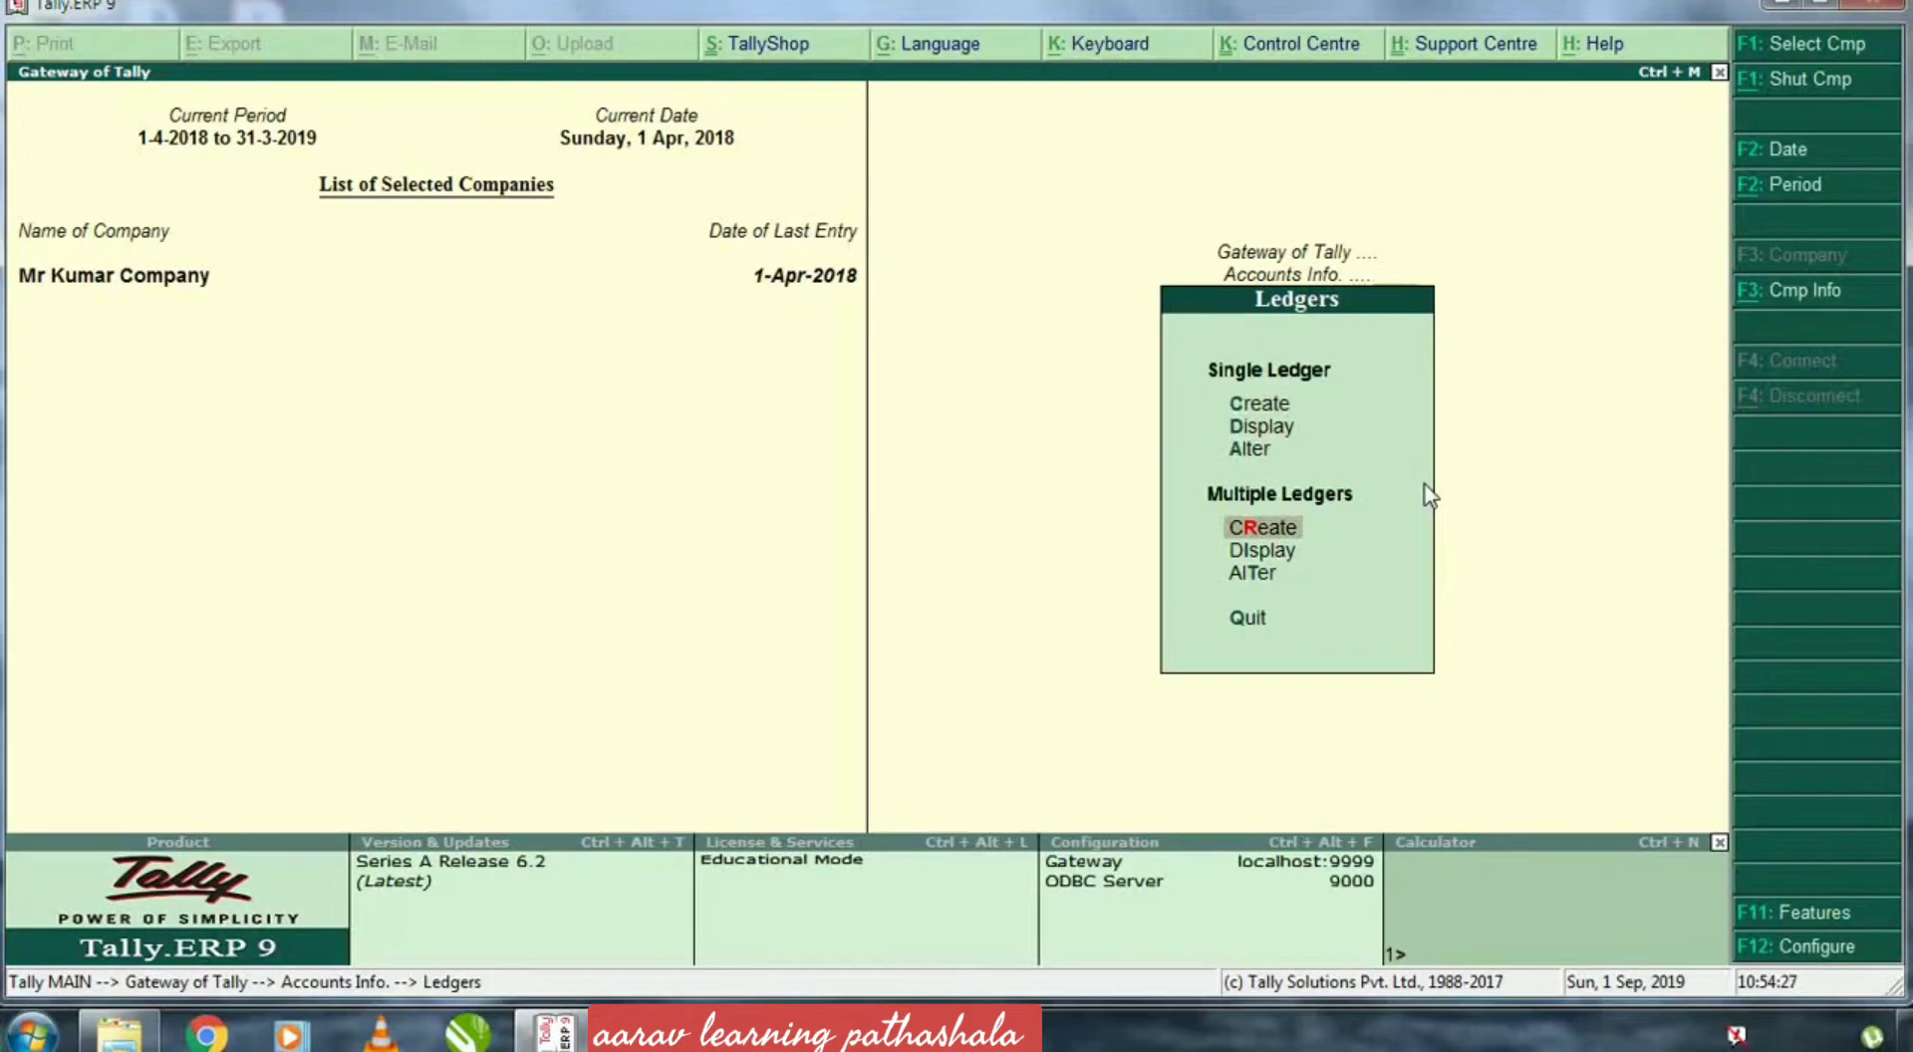
key(Return)
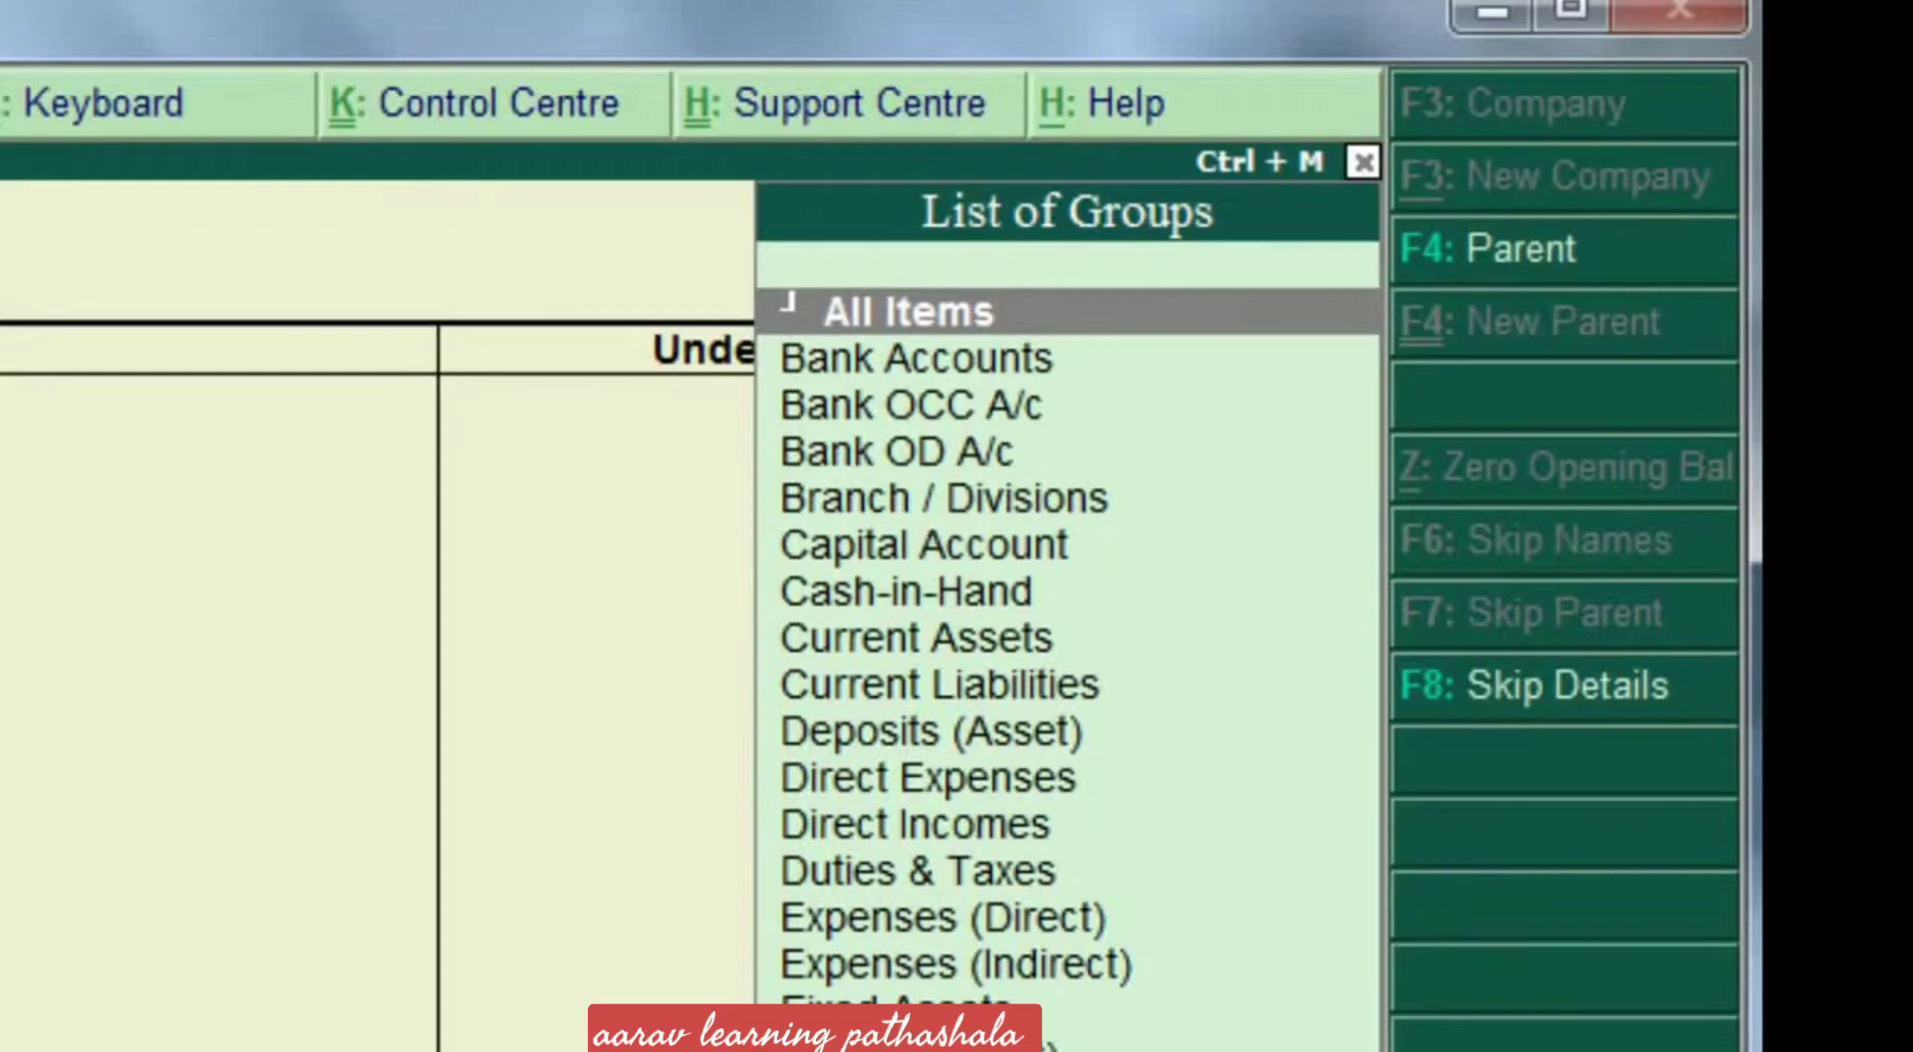
Set Under Group to All Items in the List of Groups.
key(Down)
key(Down)
key(Down)
key(Down)
key(Down)
key(Down)
key(Down)
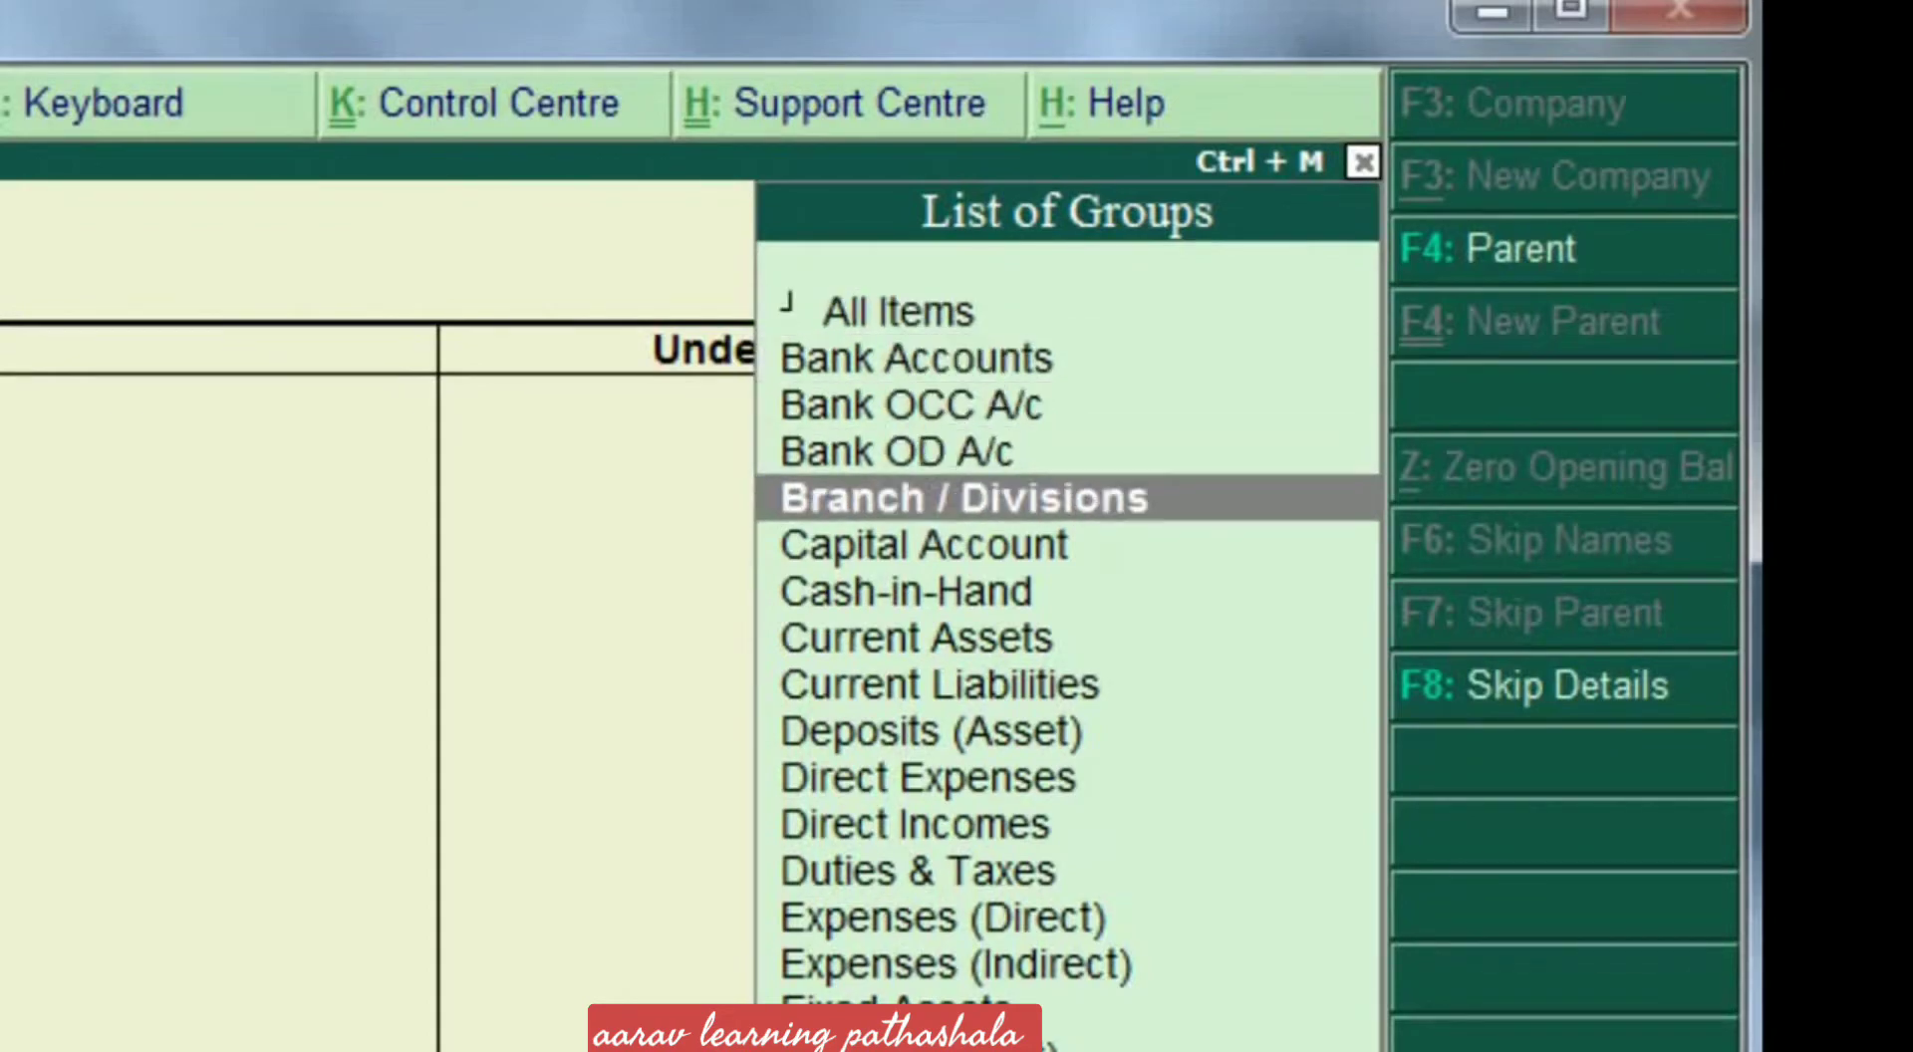
key(Down)
key(Down)
key(Down)
key(Down)
key(Down)
key(Down)
key(Down)
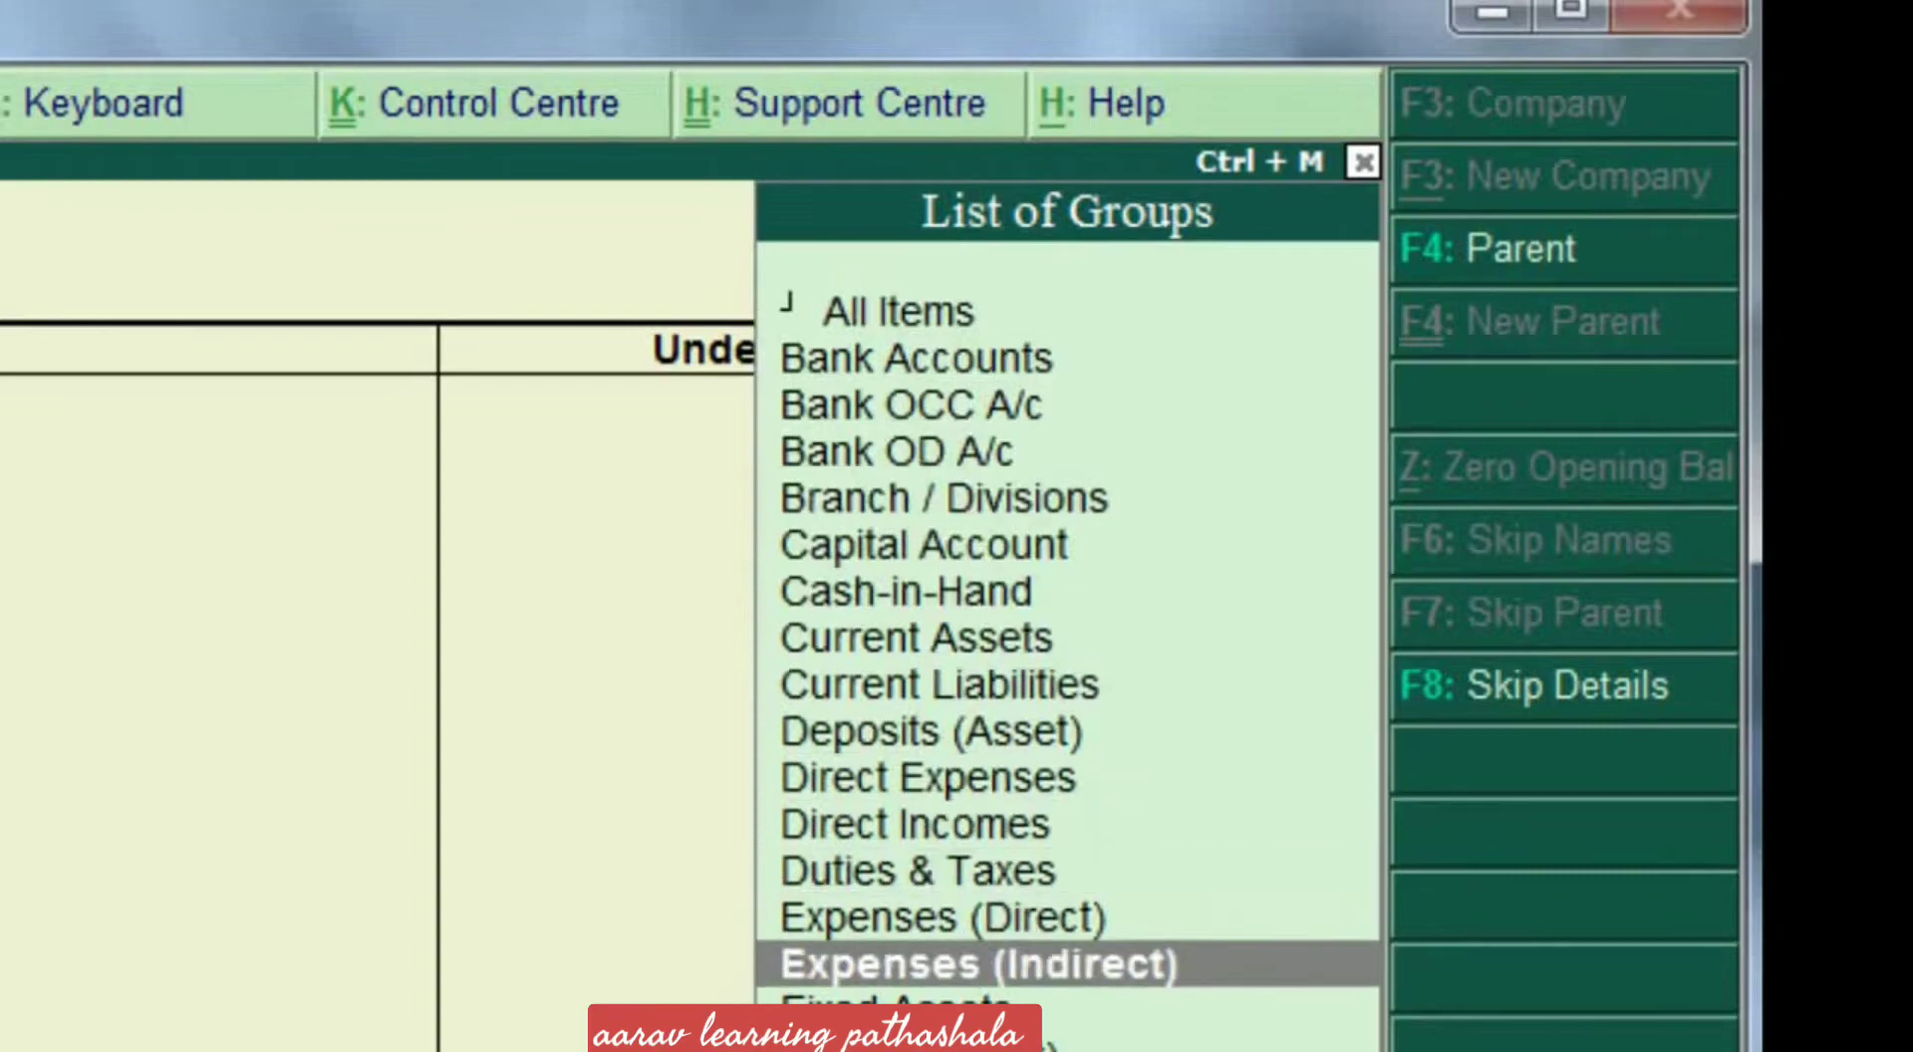
key(Up)
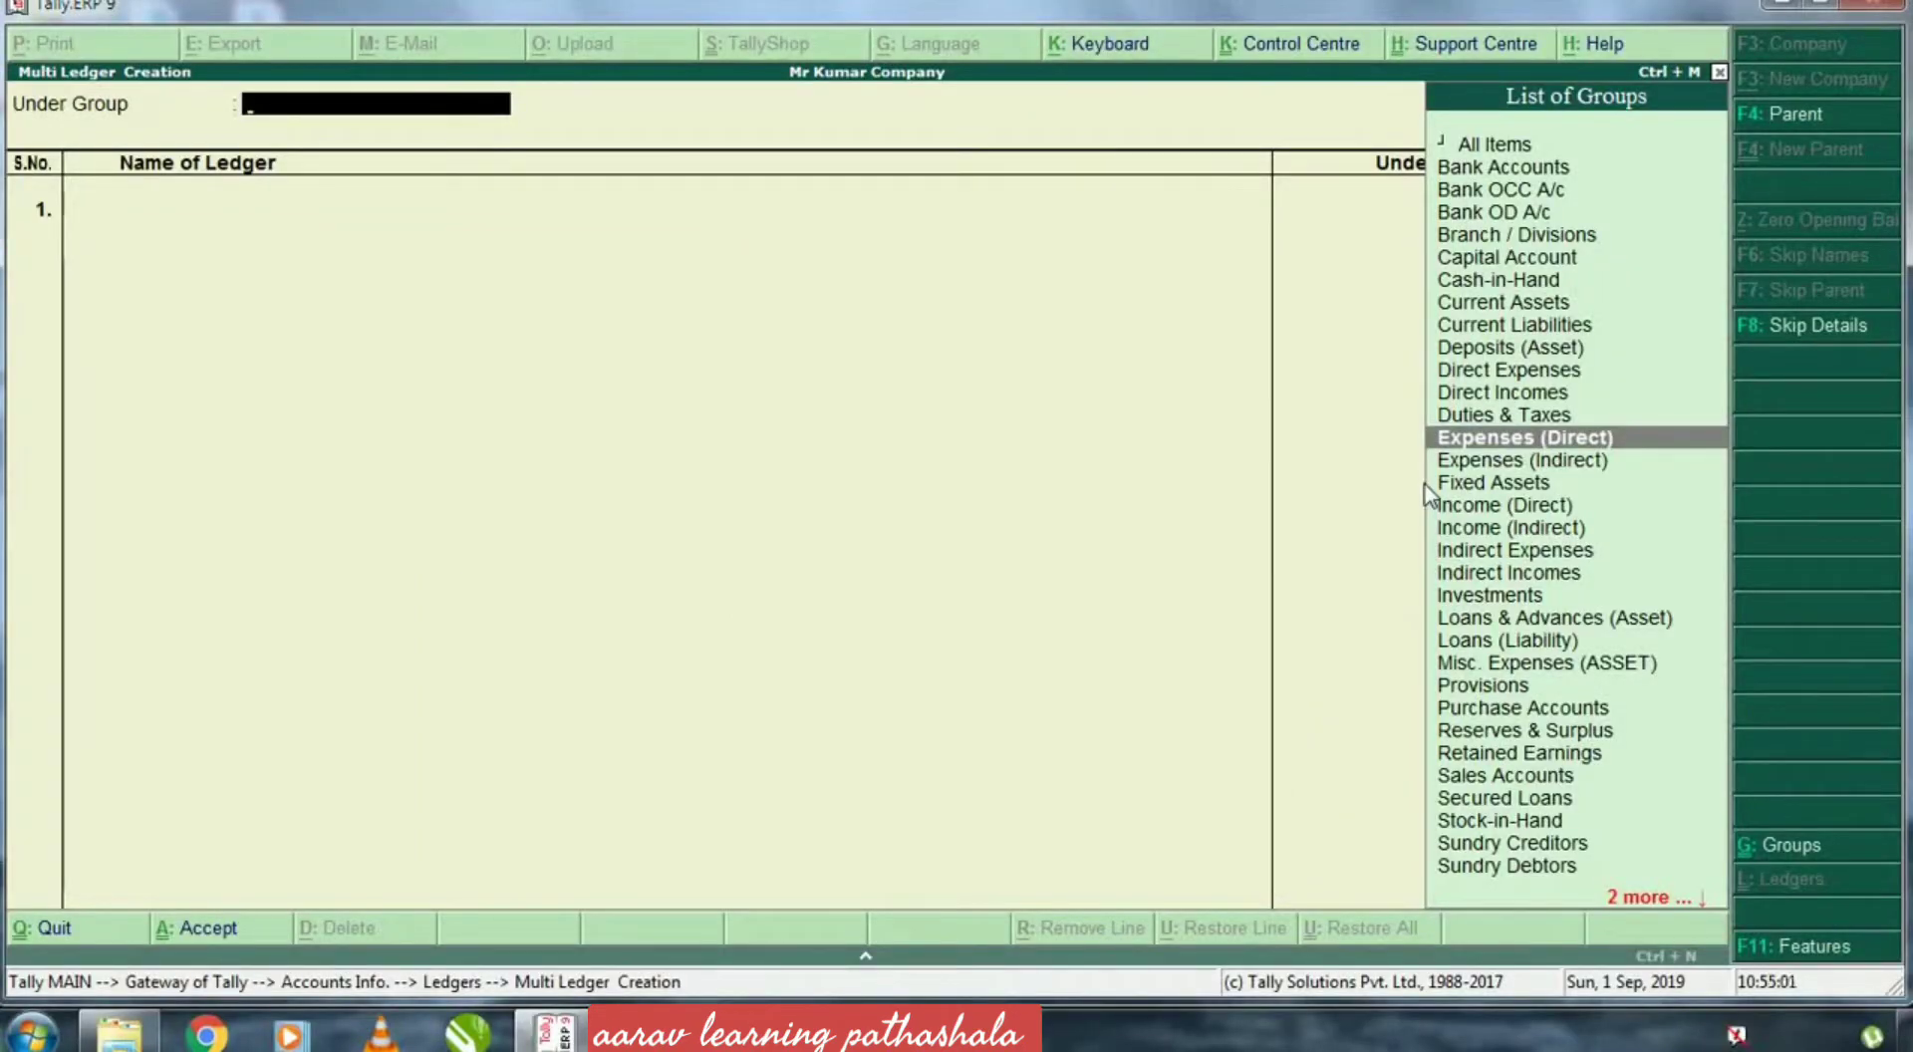
key(Up)
key(Up)
key(Up)
key(Up)
key(Up)
key(Up)
key(Up)
key(Up)
key(Up)
key(Up)
key(Up)
key(Up)
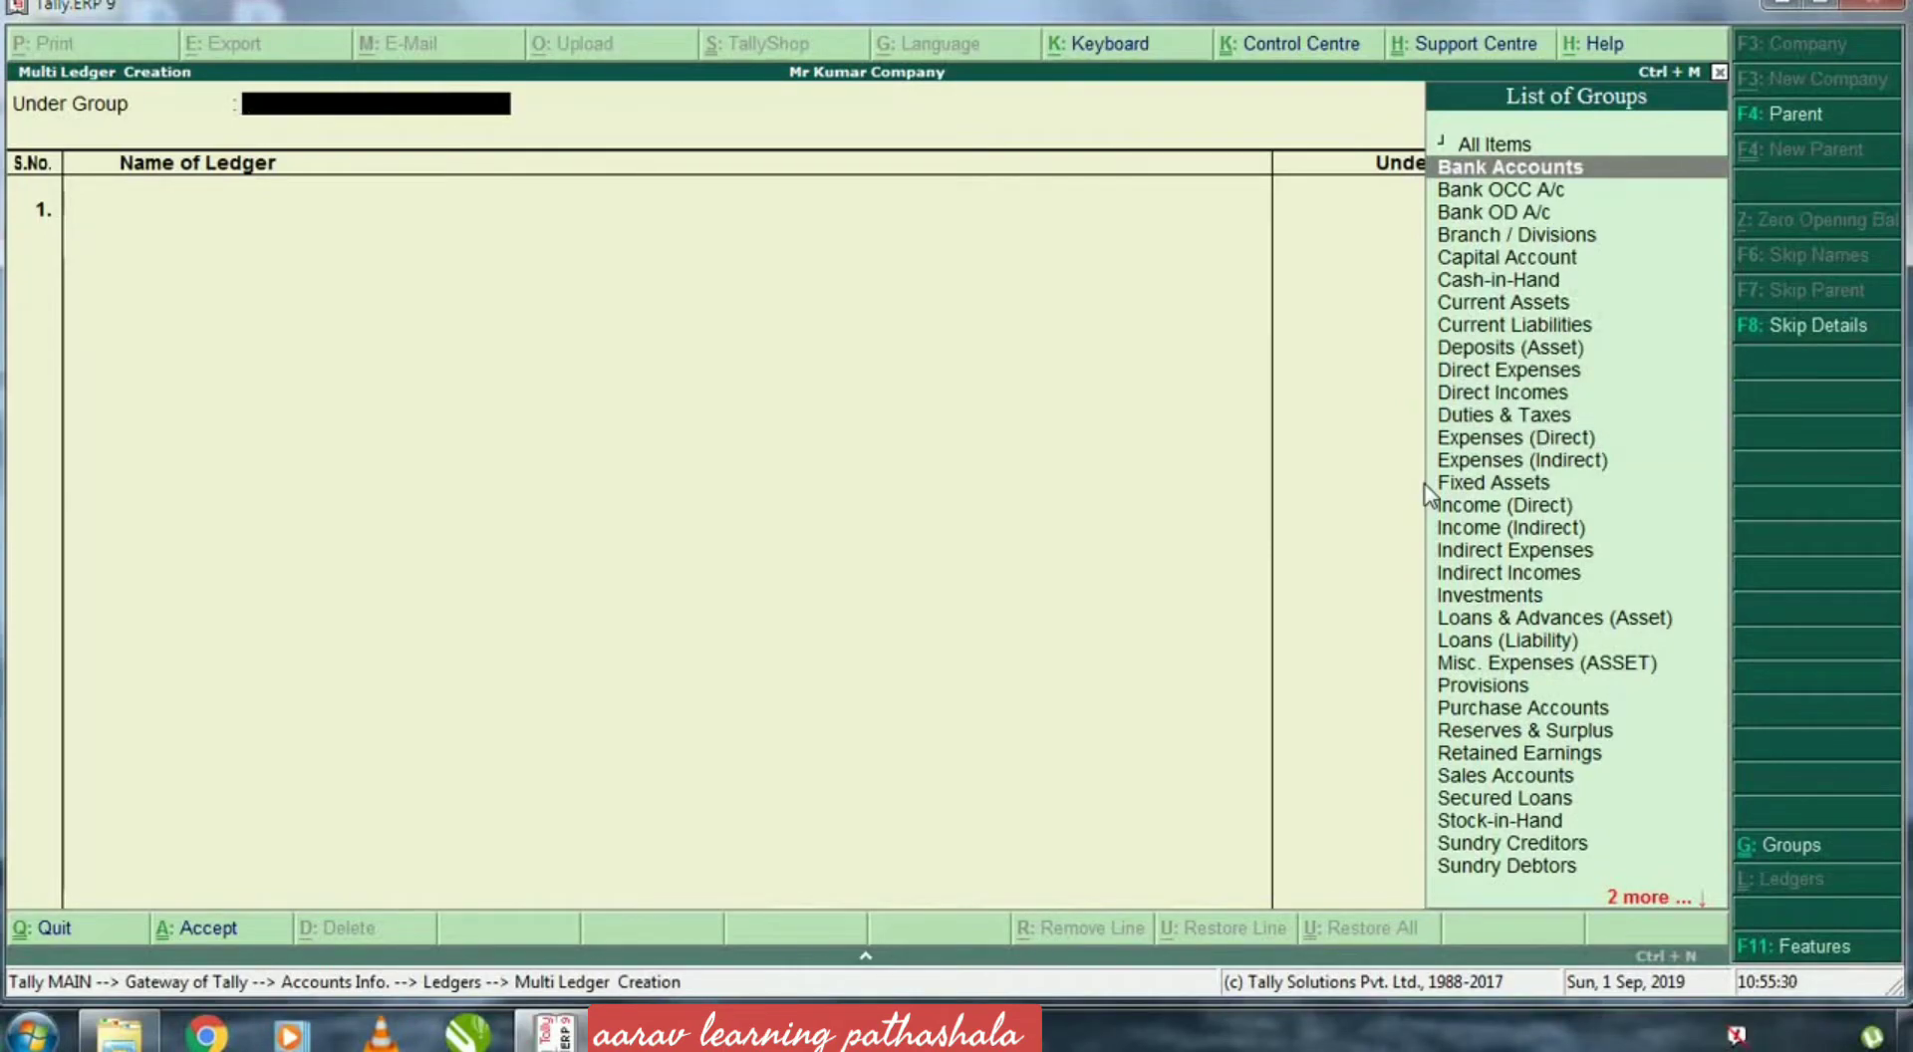
key(Down)
key(Down)
key(Down)
key(Down)
key(Down)
key(Down)
key(Down)
key(Down)
key(Down)
key(Down)
key(Down)
key(Down)
key(Down)
key(Down)
key(Down)
key(Down)
key(Down)
key(Down)
key(Down)
key(Down)
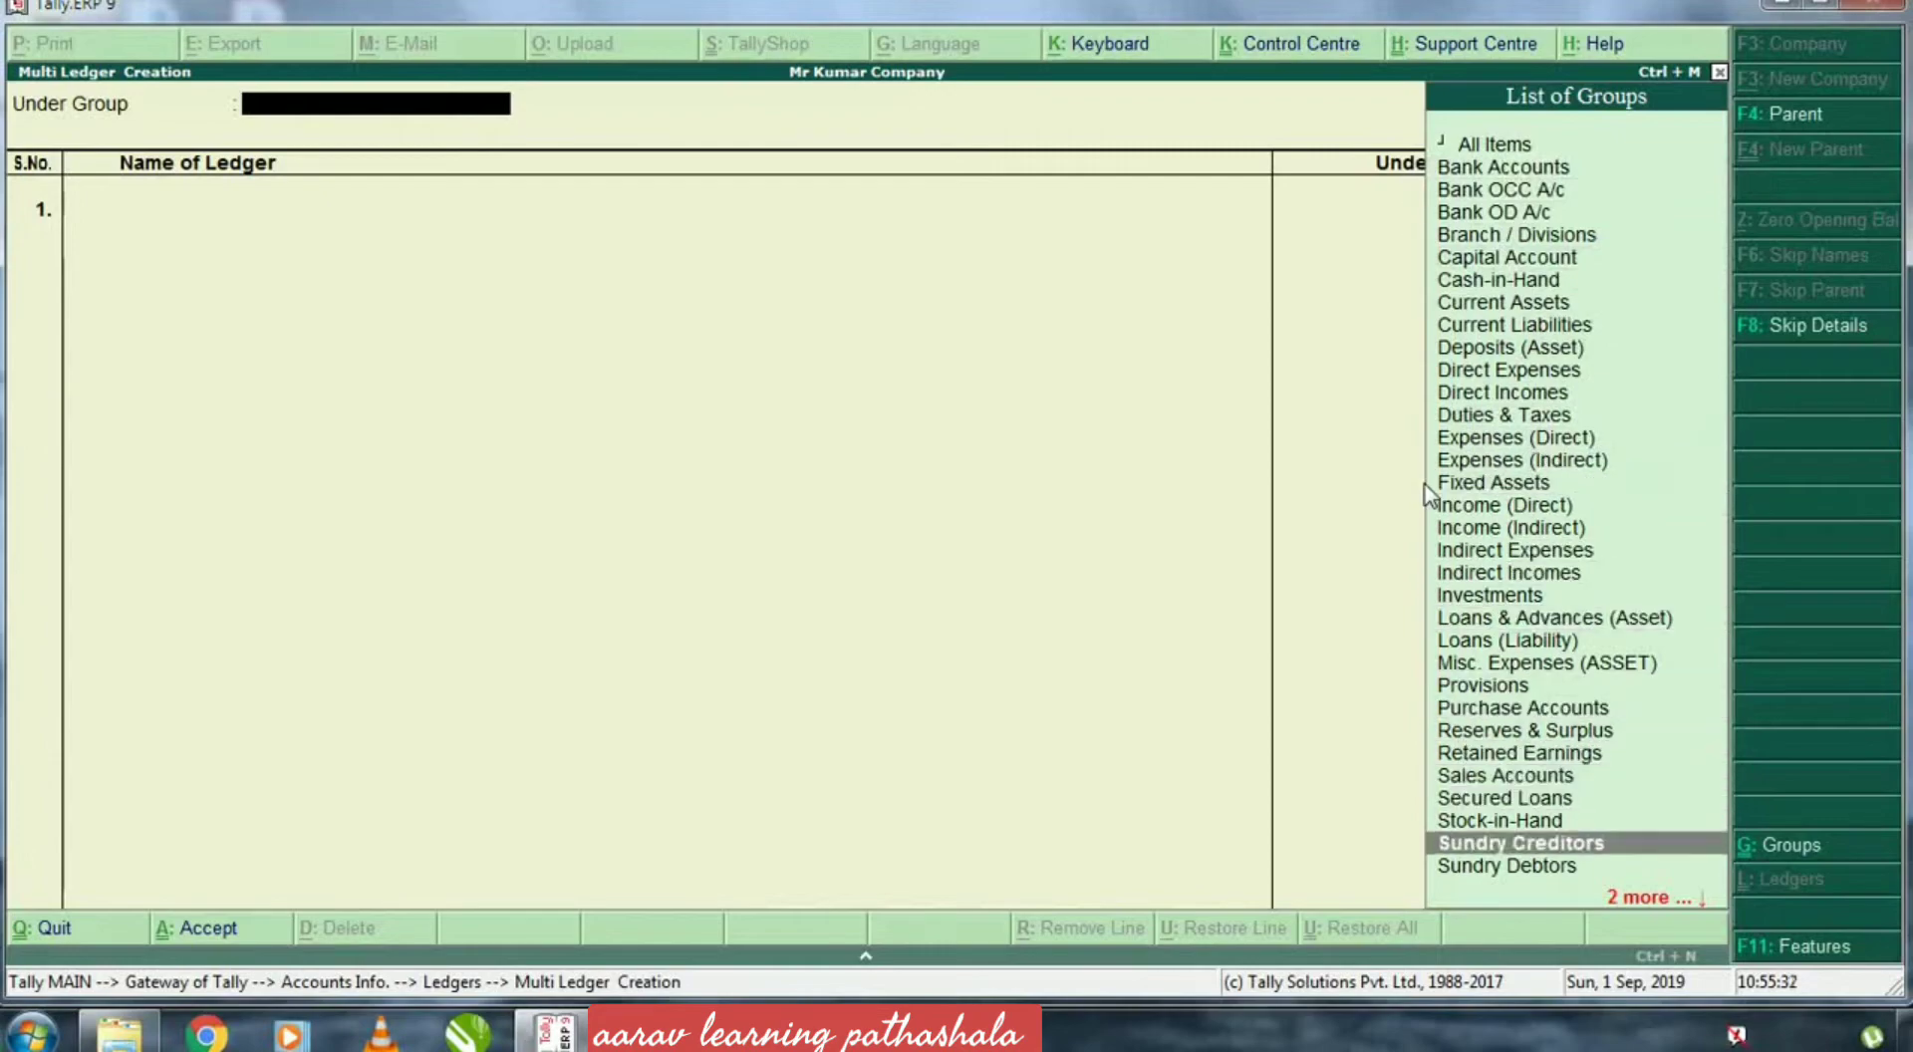
key(Up)
key(Up)
key(Up)
key(Up)
key(Up)
key(Up)
key(Up)
key(Up)
key(Up)
key(Up)
key(Up)
key(Up)
key(Up)
key(Up)
key(Up)
key(Up)
key(Up)
key(Up)
key(Up)
key(Up)
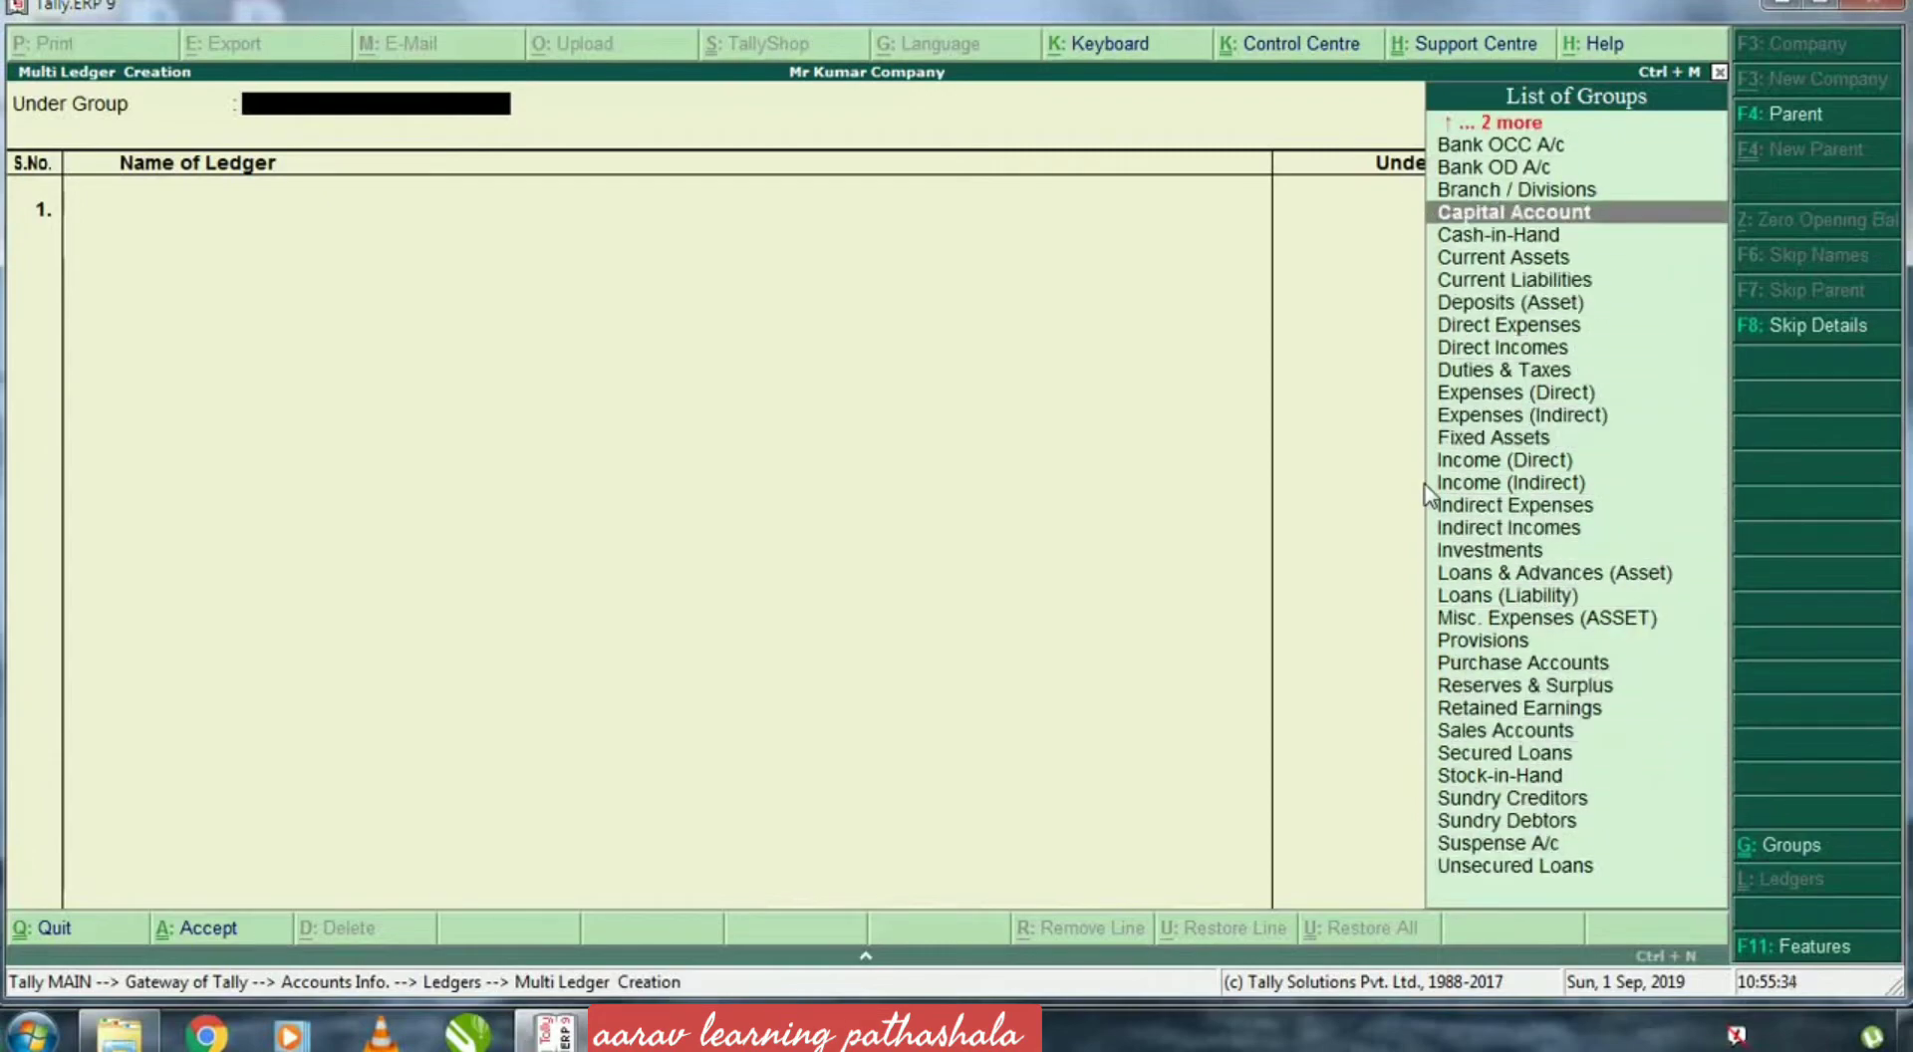
key(Up)
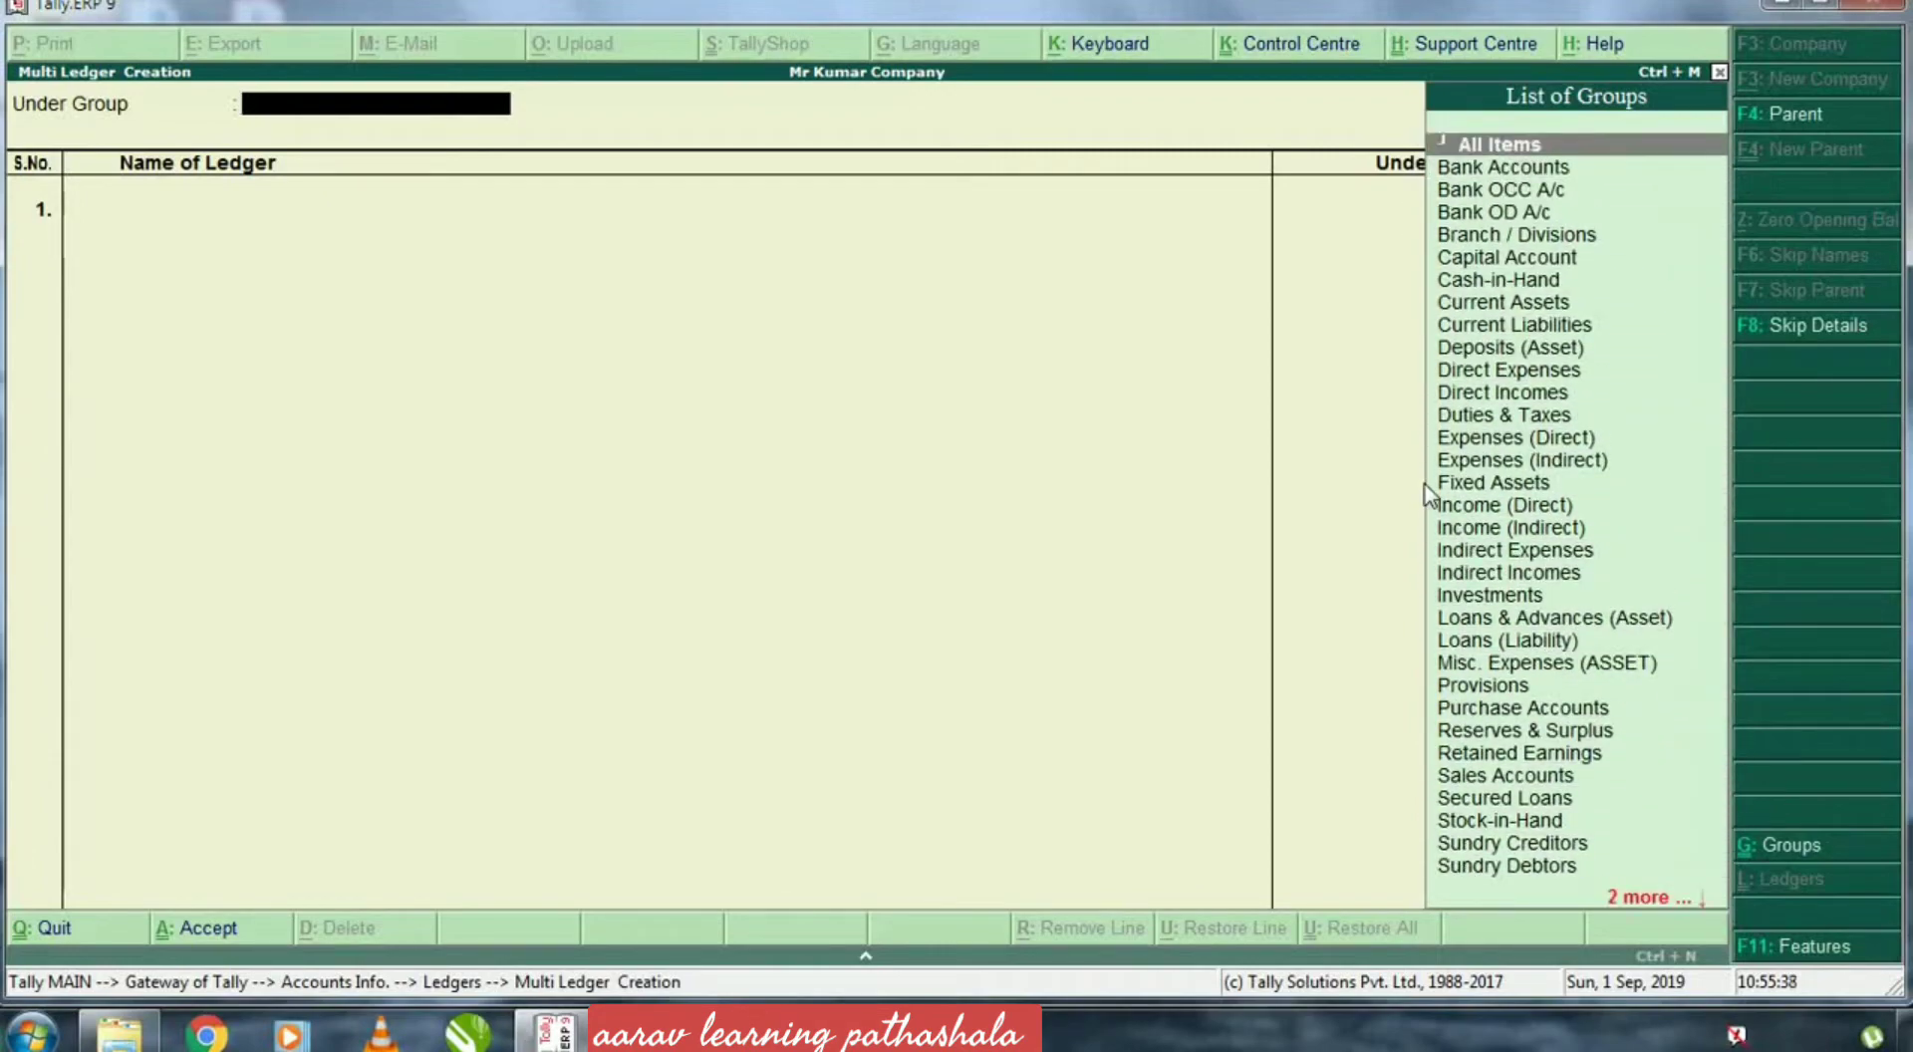
key(Return)
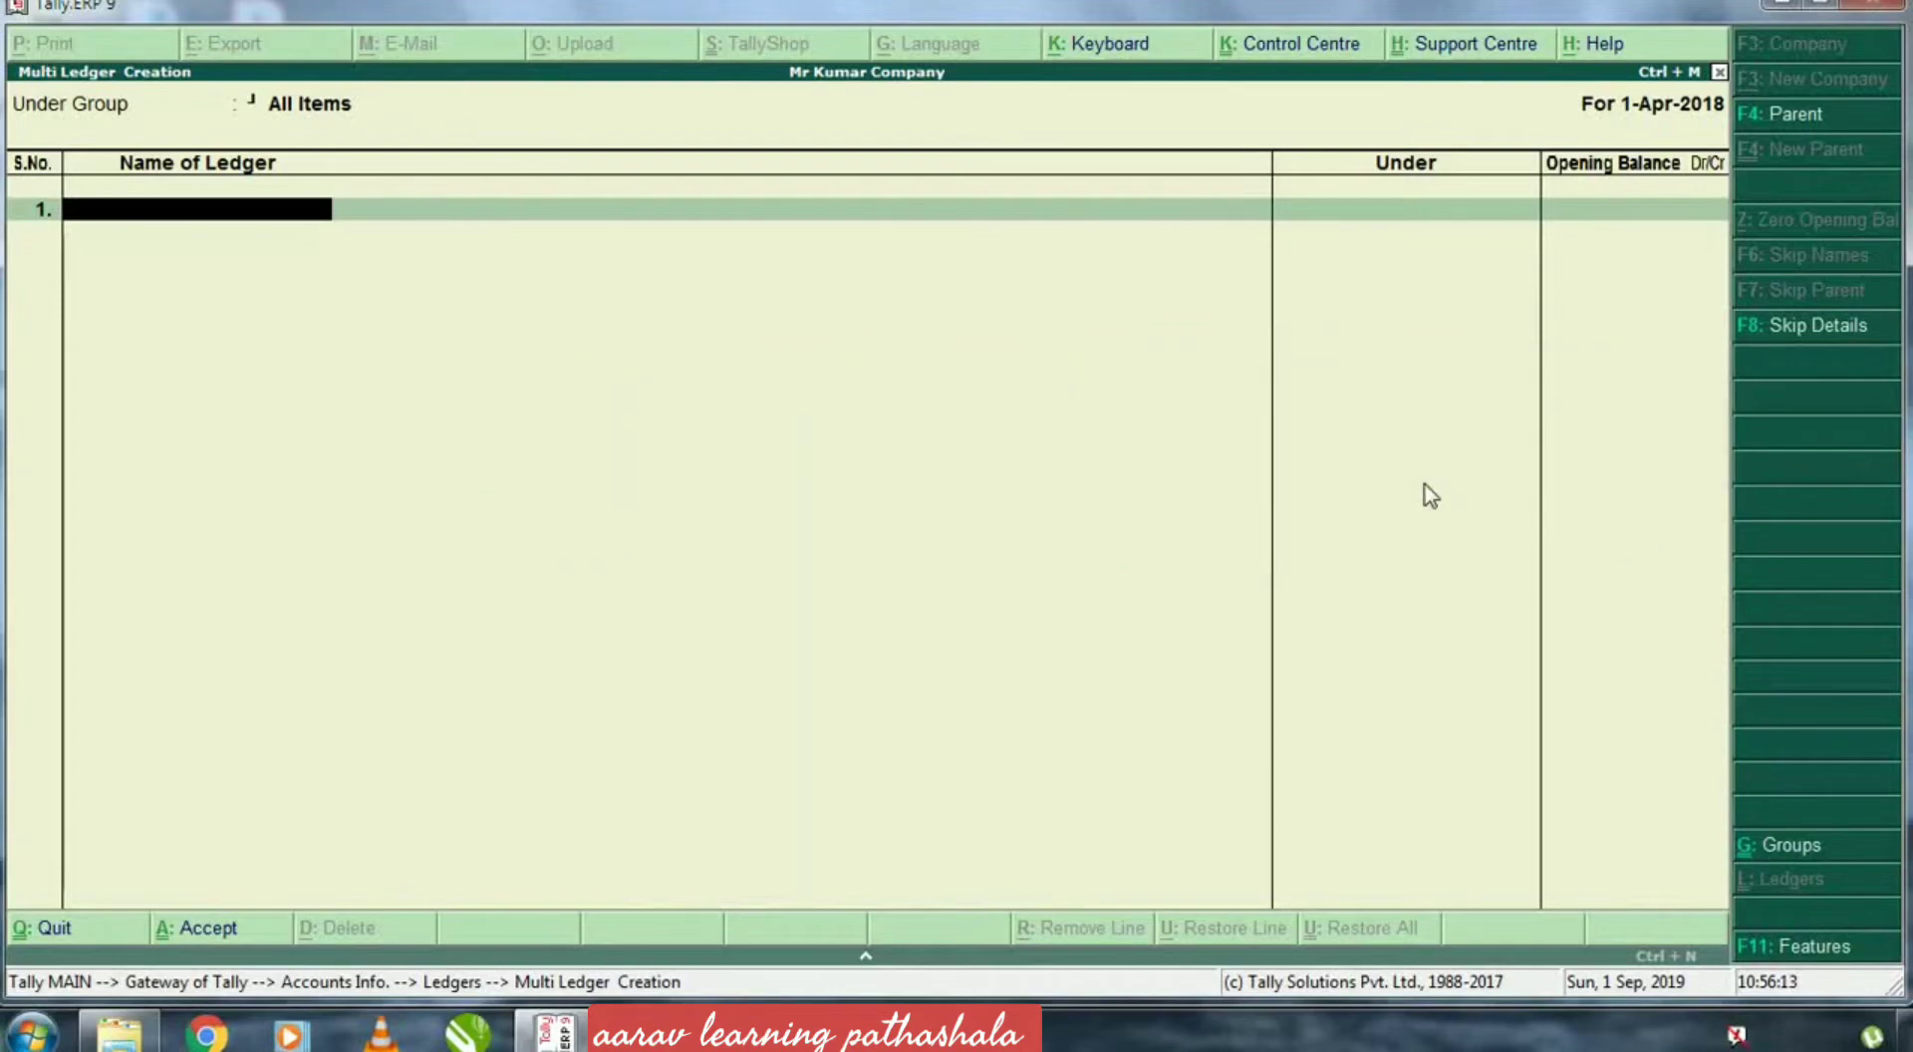
Add the proprietor's personal-name ledger under Capital Account, then start a new row.
text(Mr Ramu)
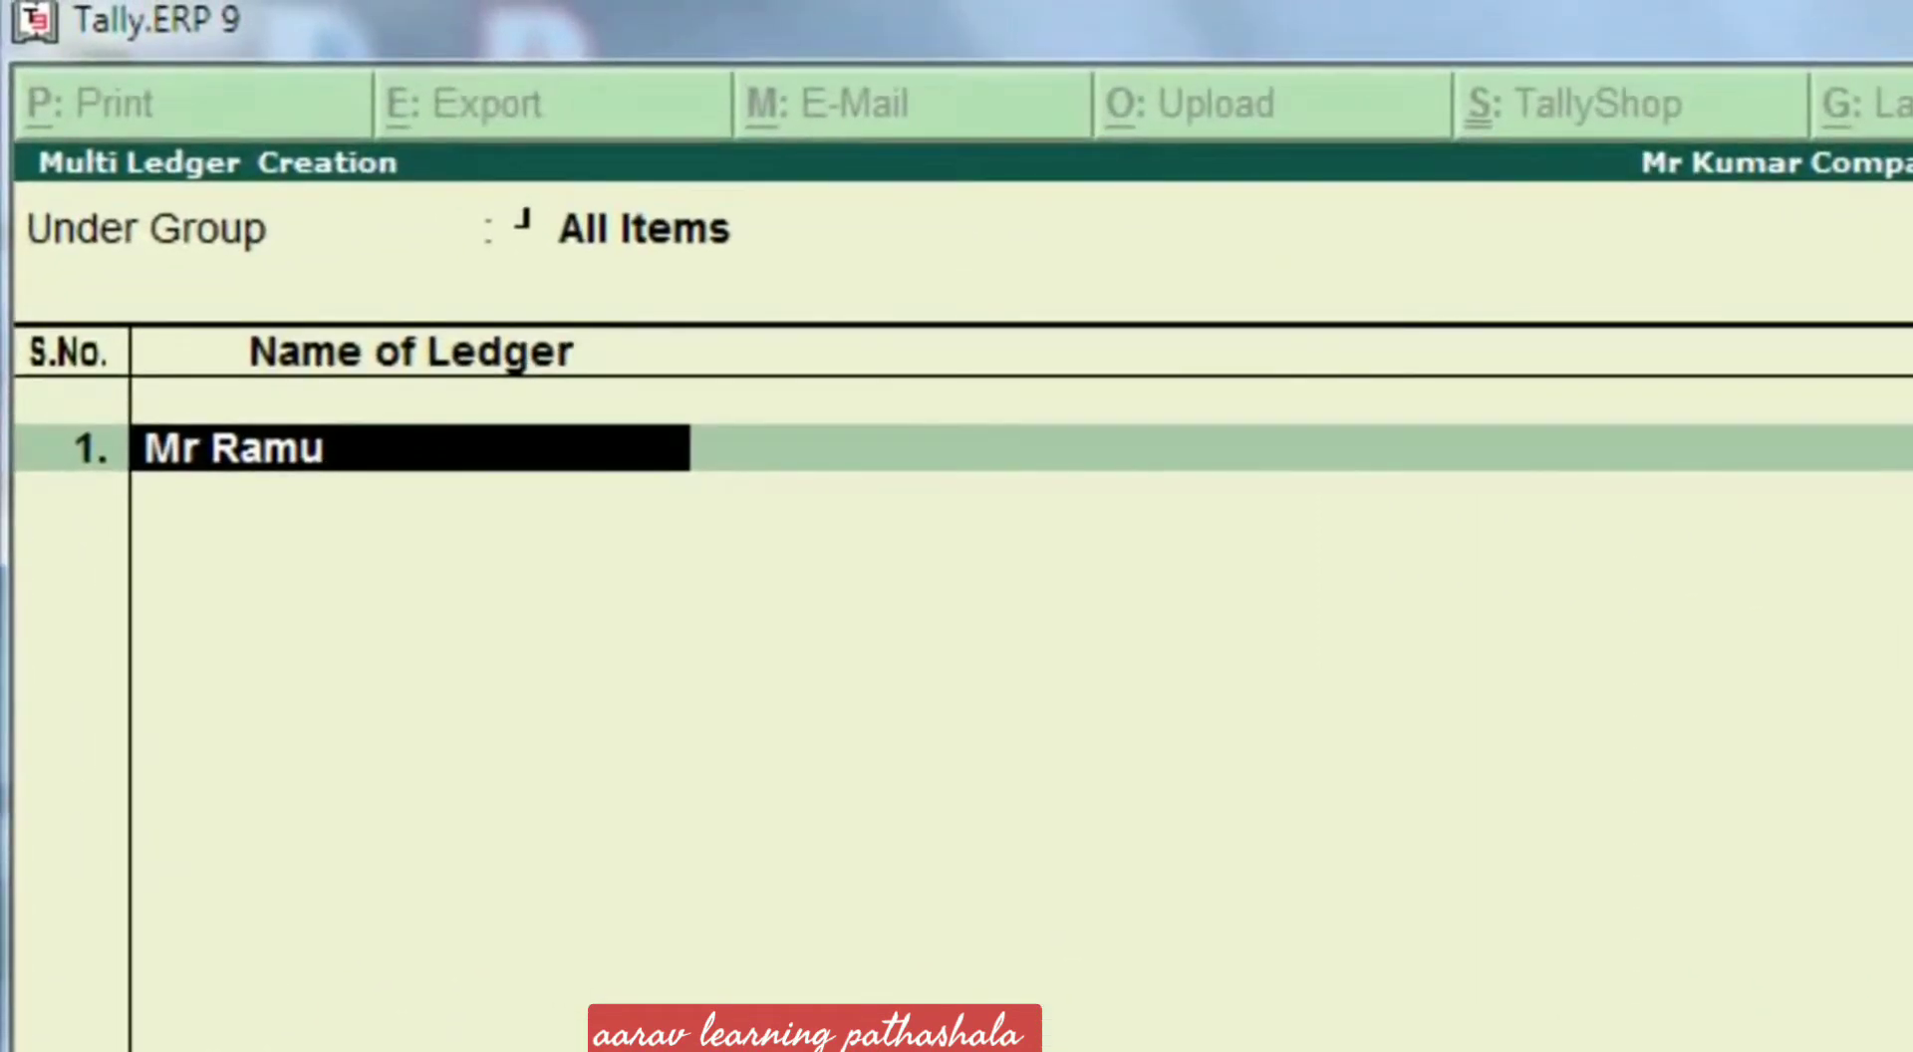
key(Return)
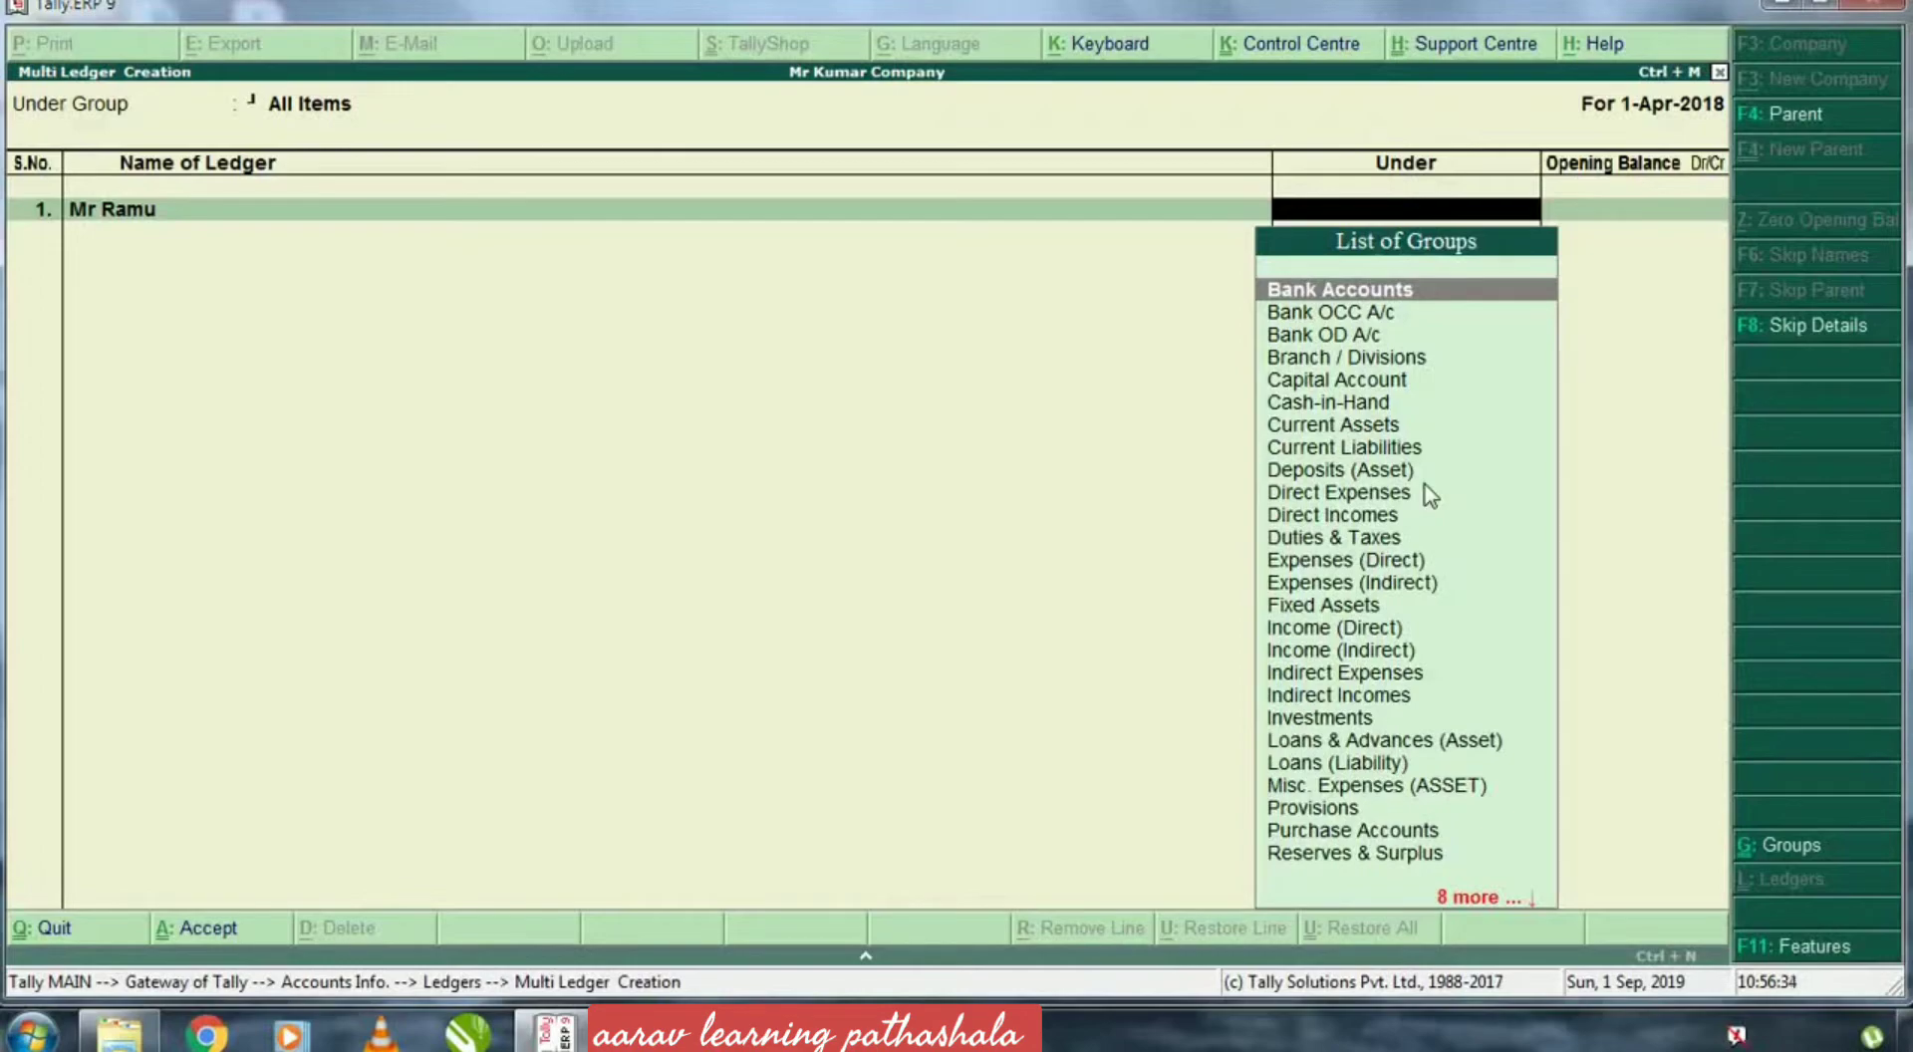
key(Down)
key(Down)
key(Down)
key(Down)
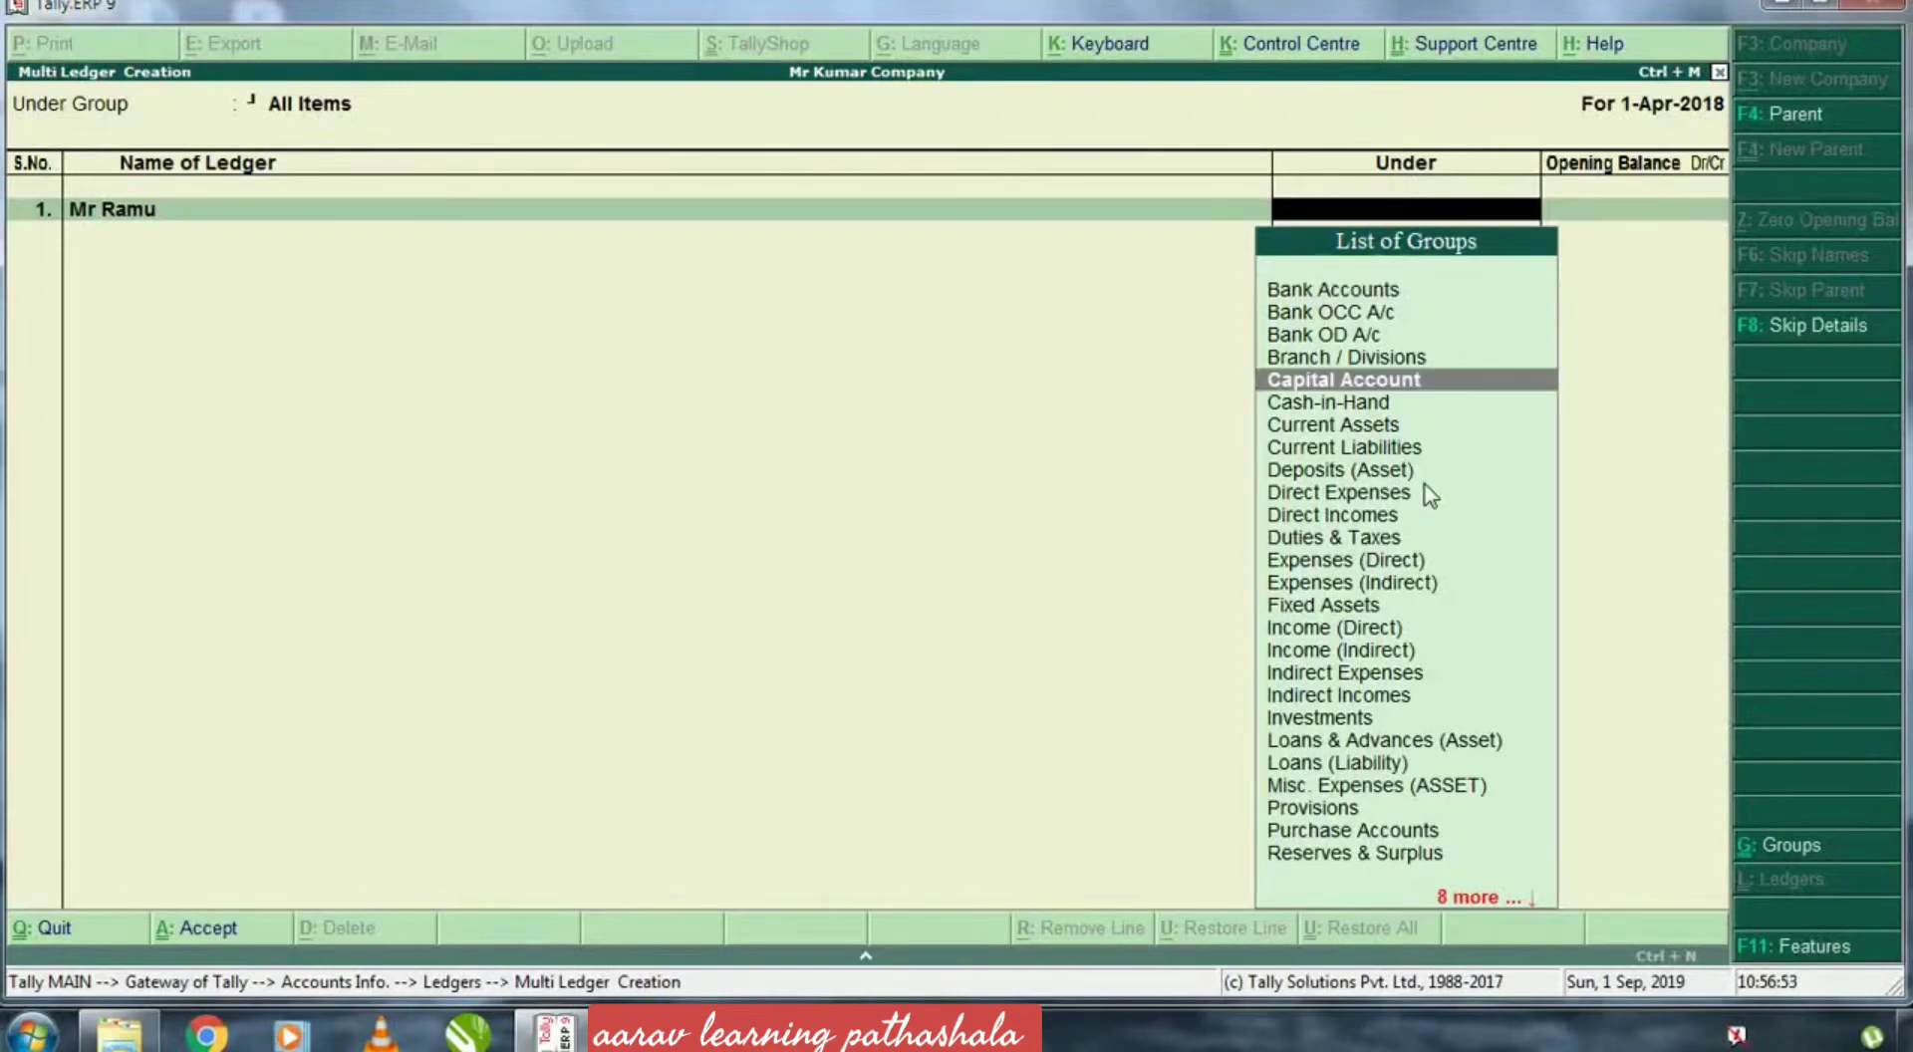
key(Up)
key(Up)
key(Up)
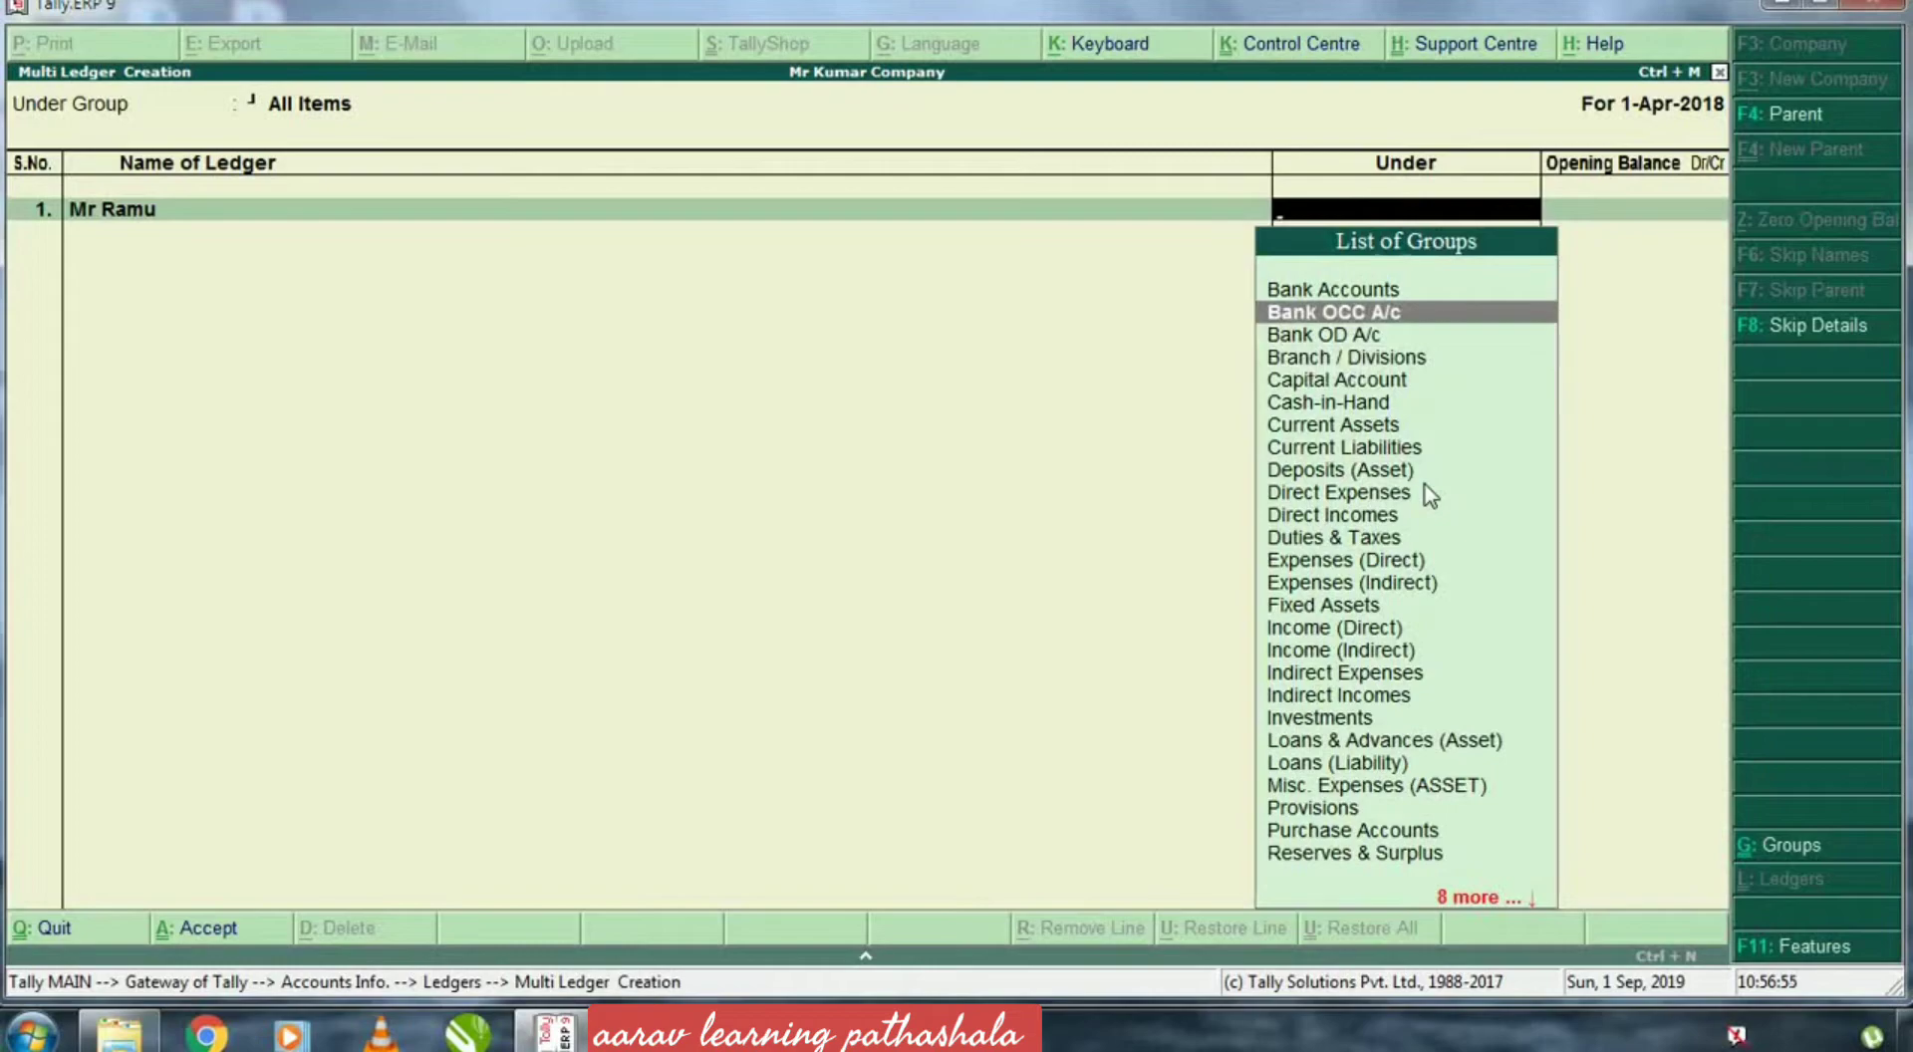
key(Down)
key(Down)
key(Down)
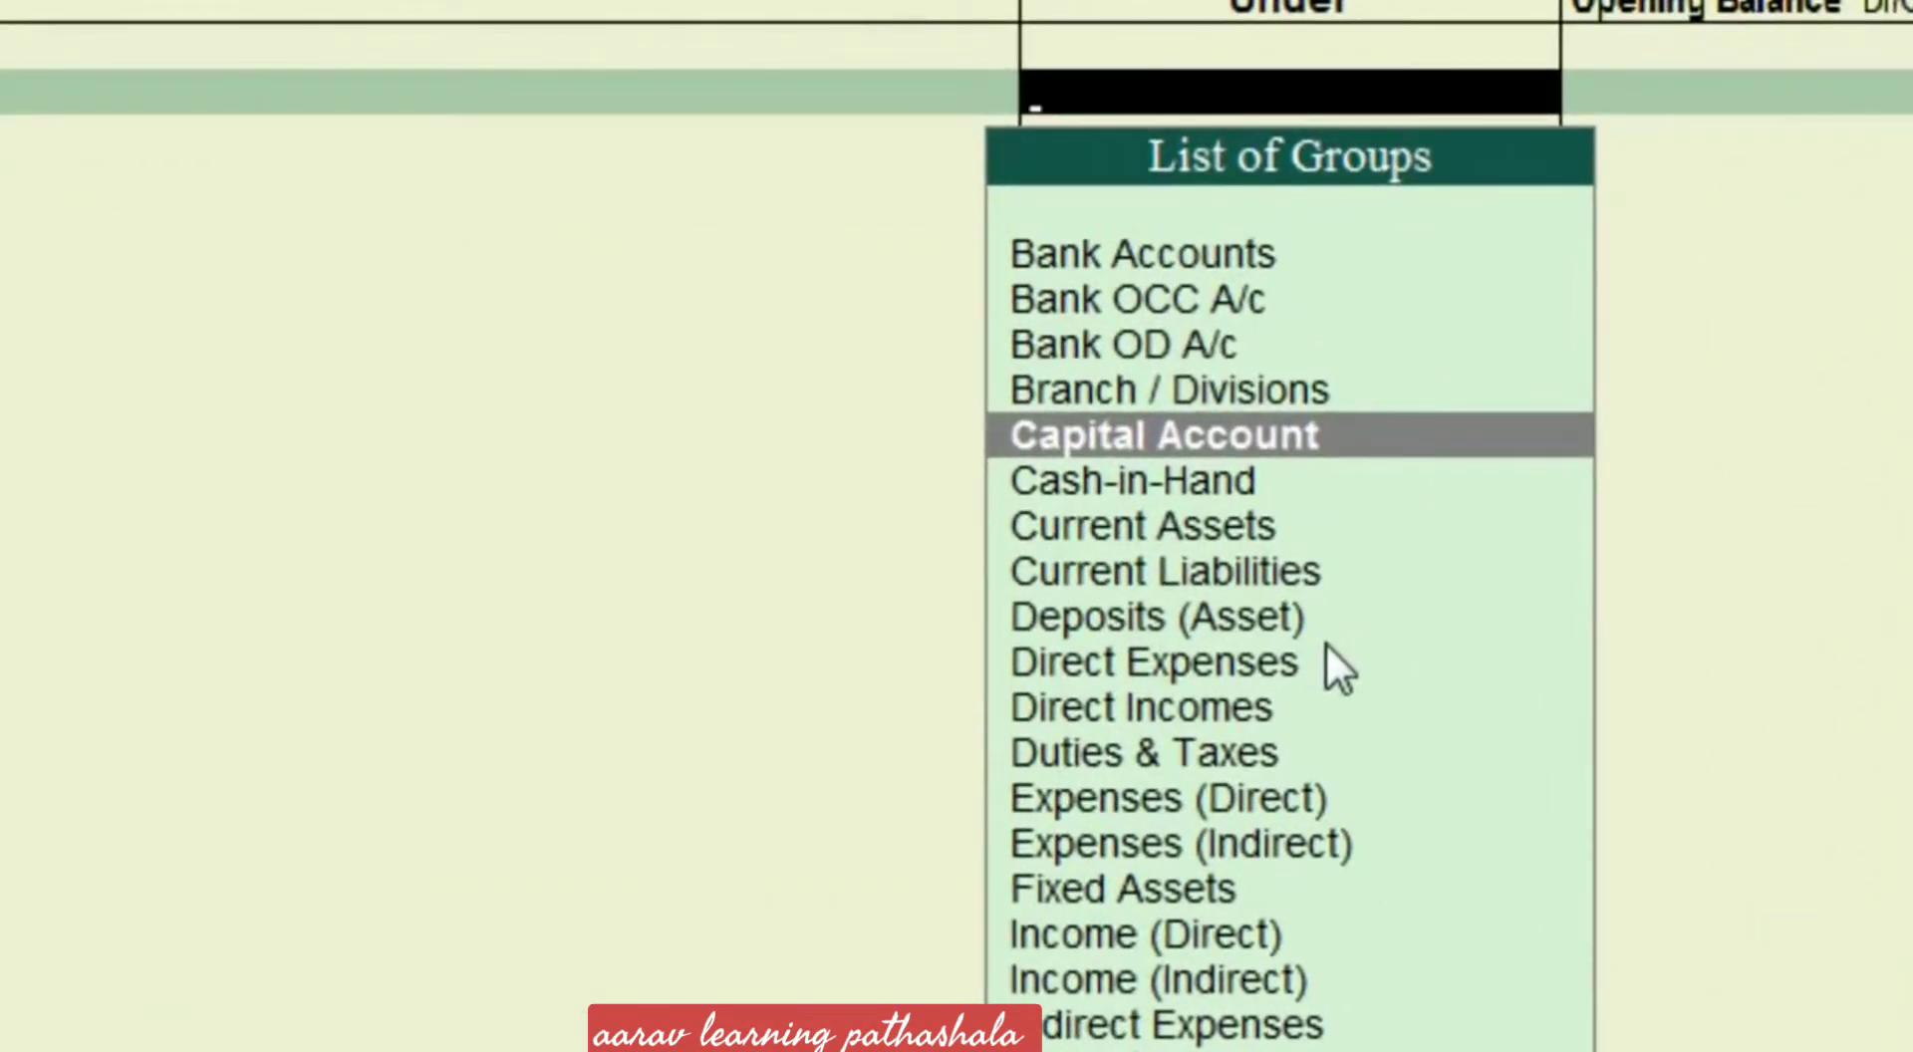
key(Return)
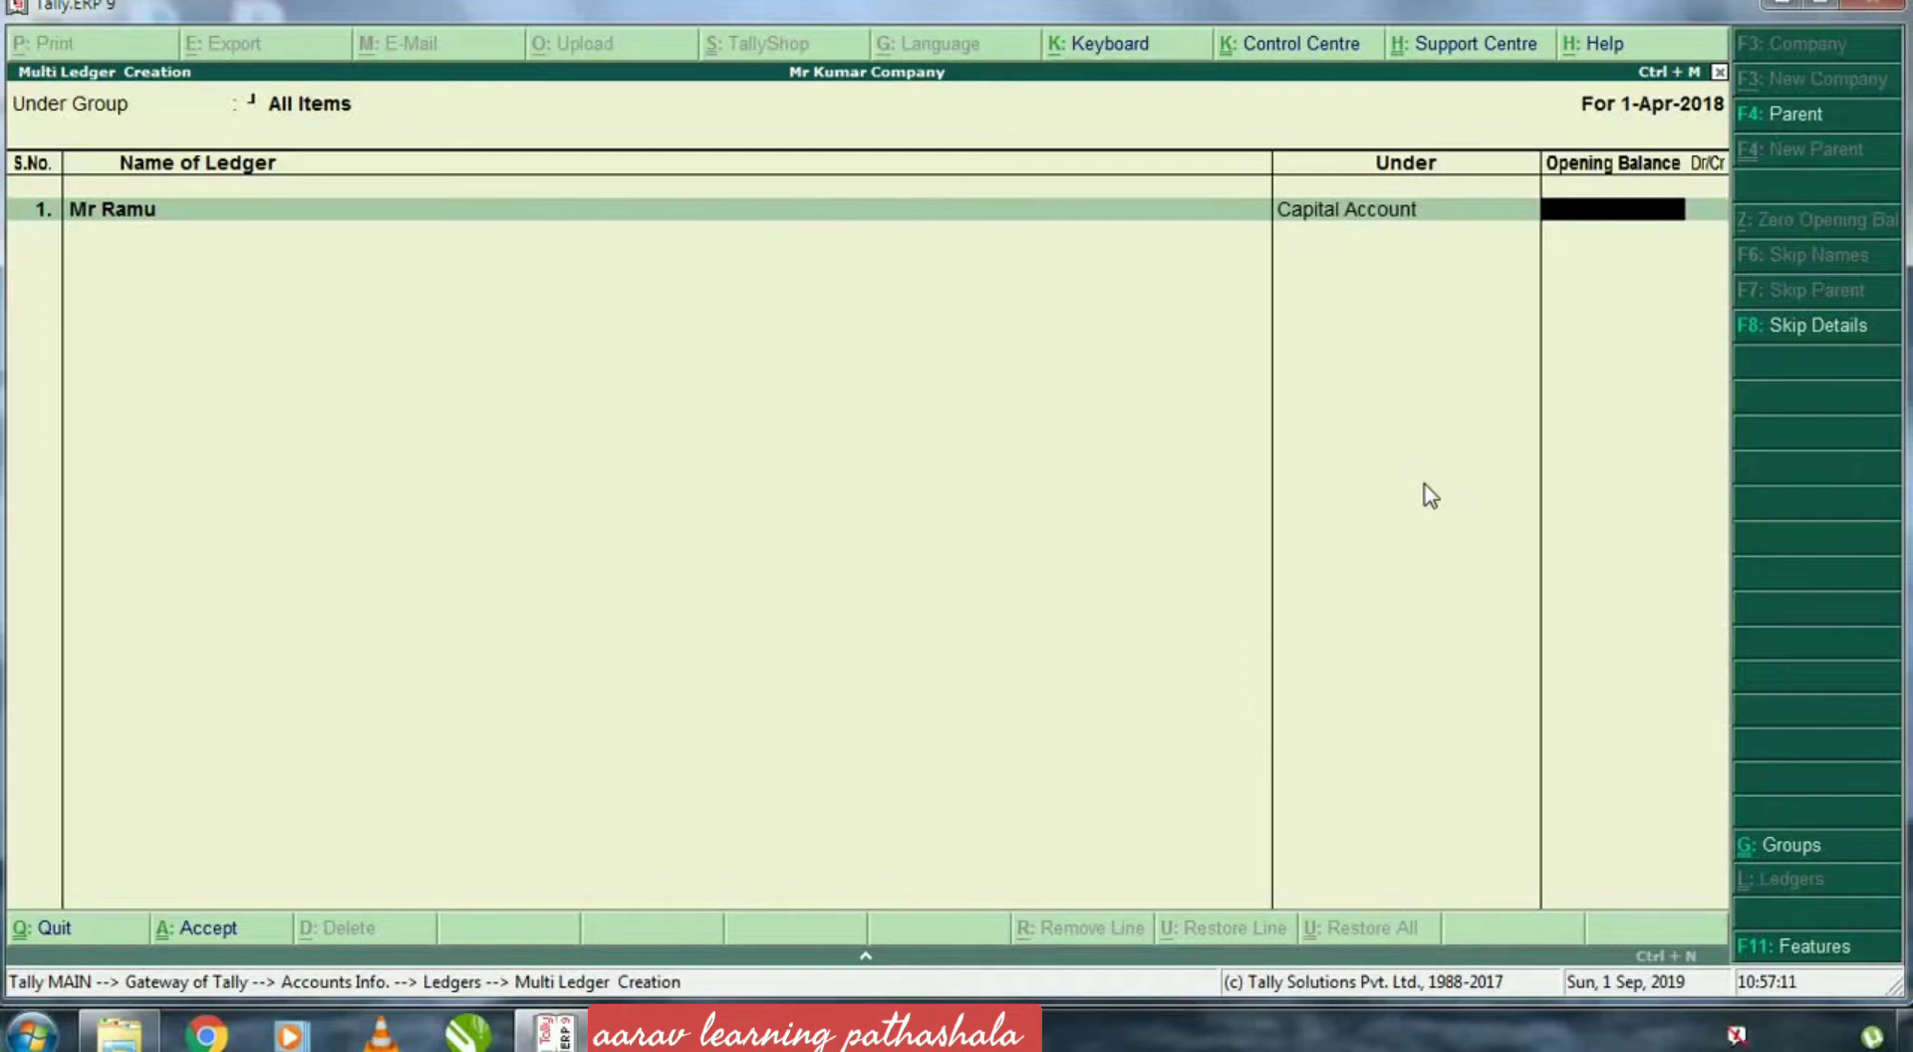
key(Return)
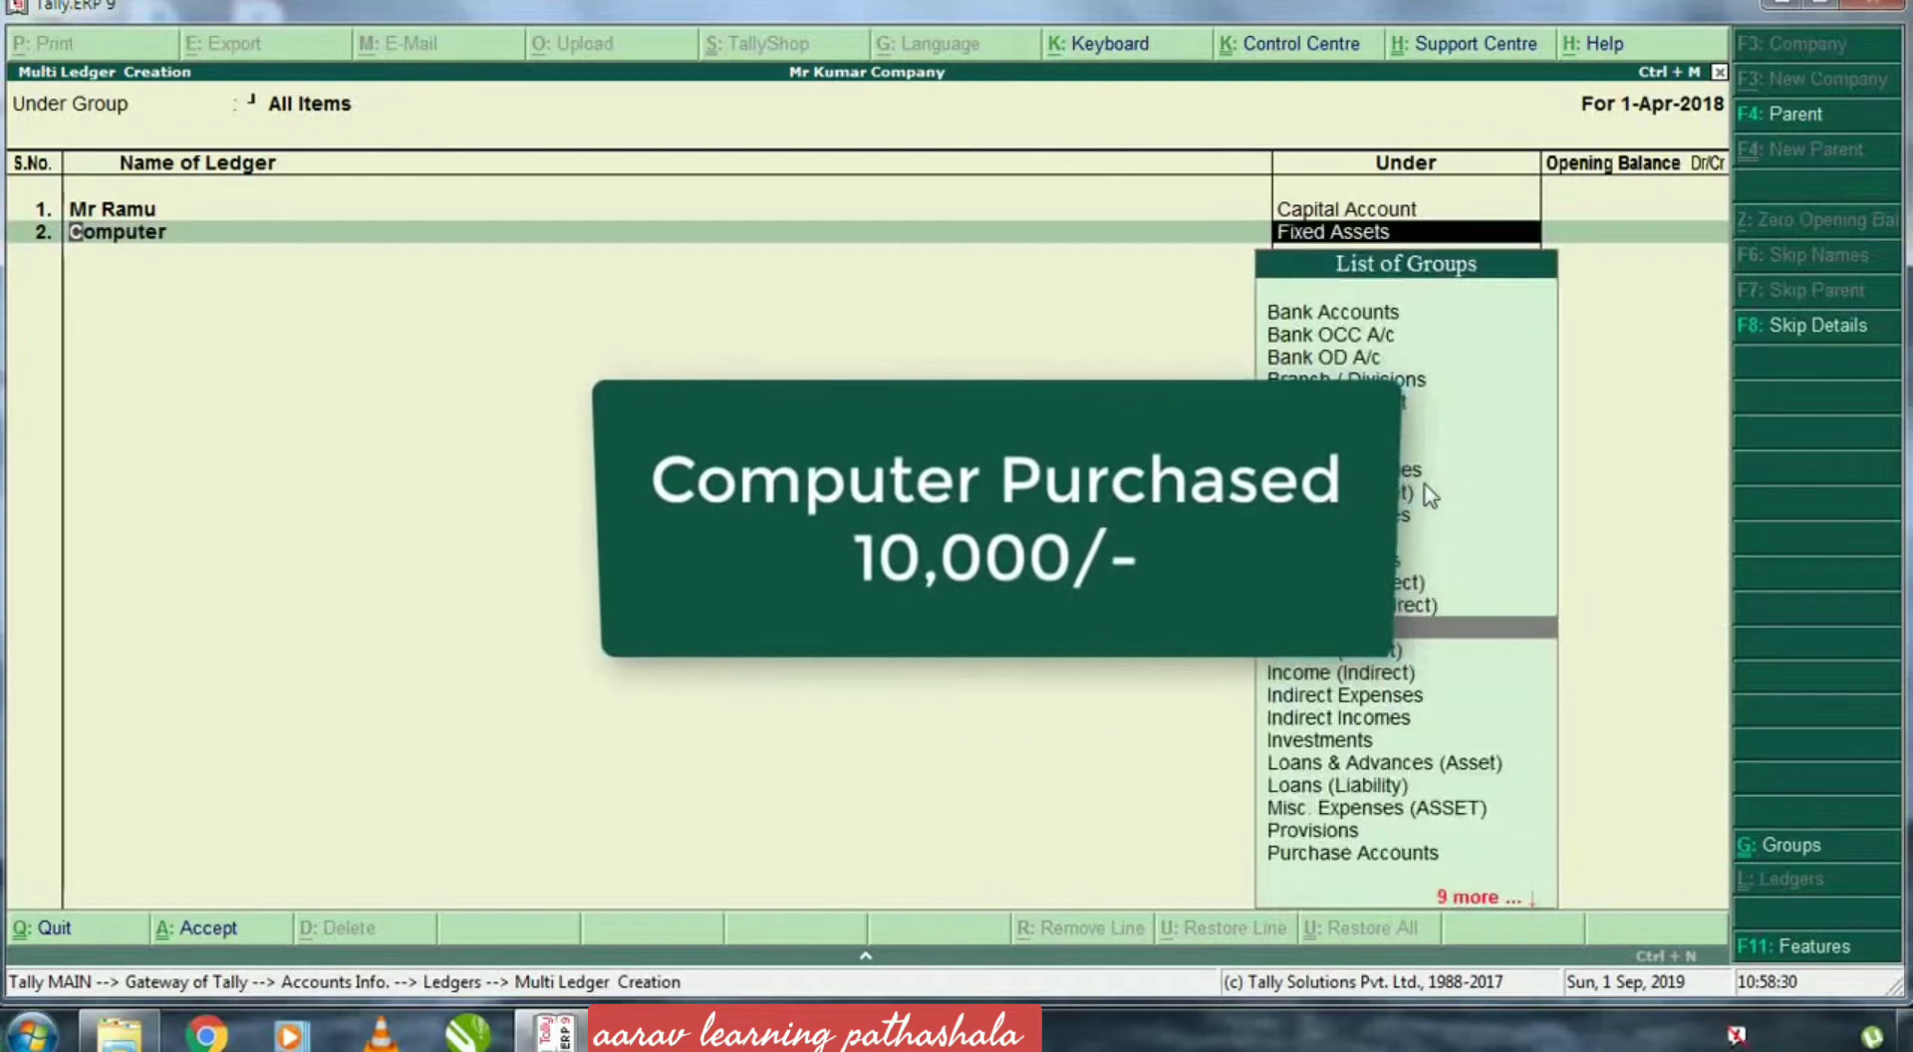
Accept Fixed Assets as the Computer ledger's group and move to row 3.
key(Return)
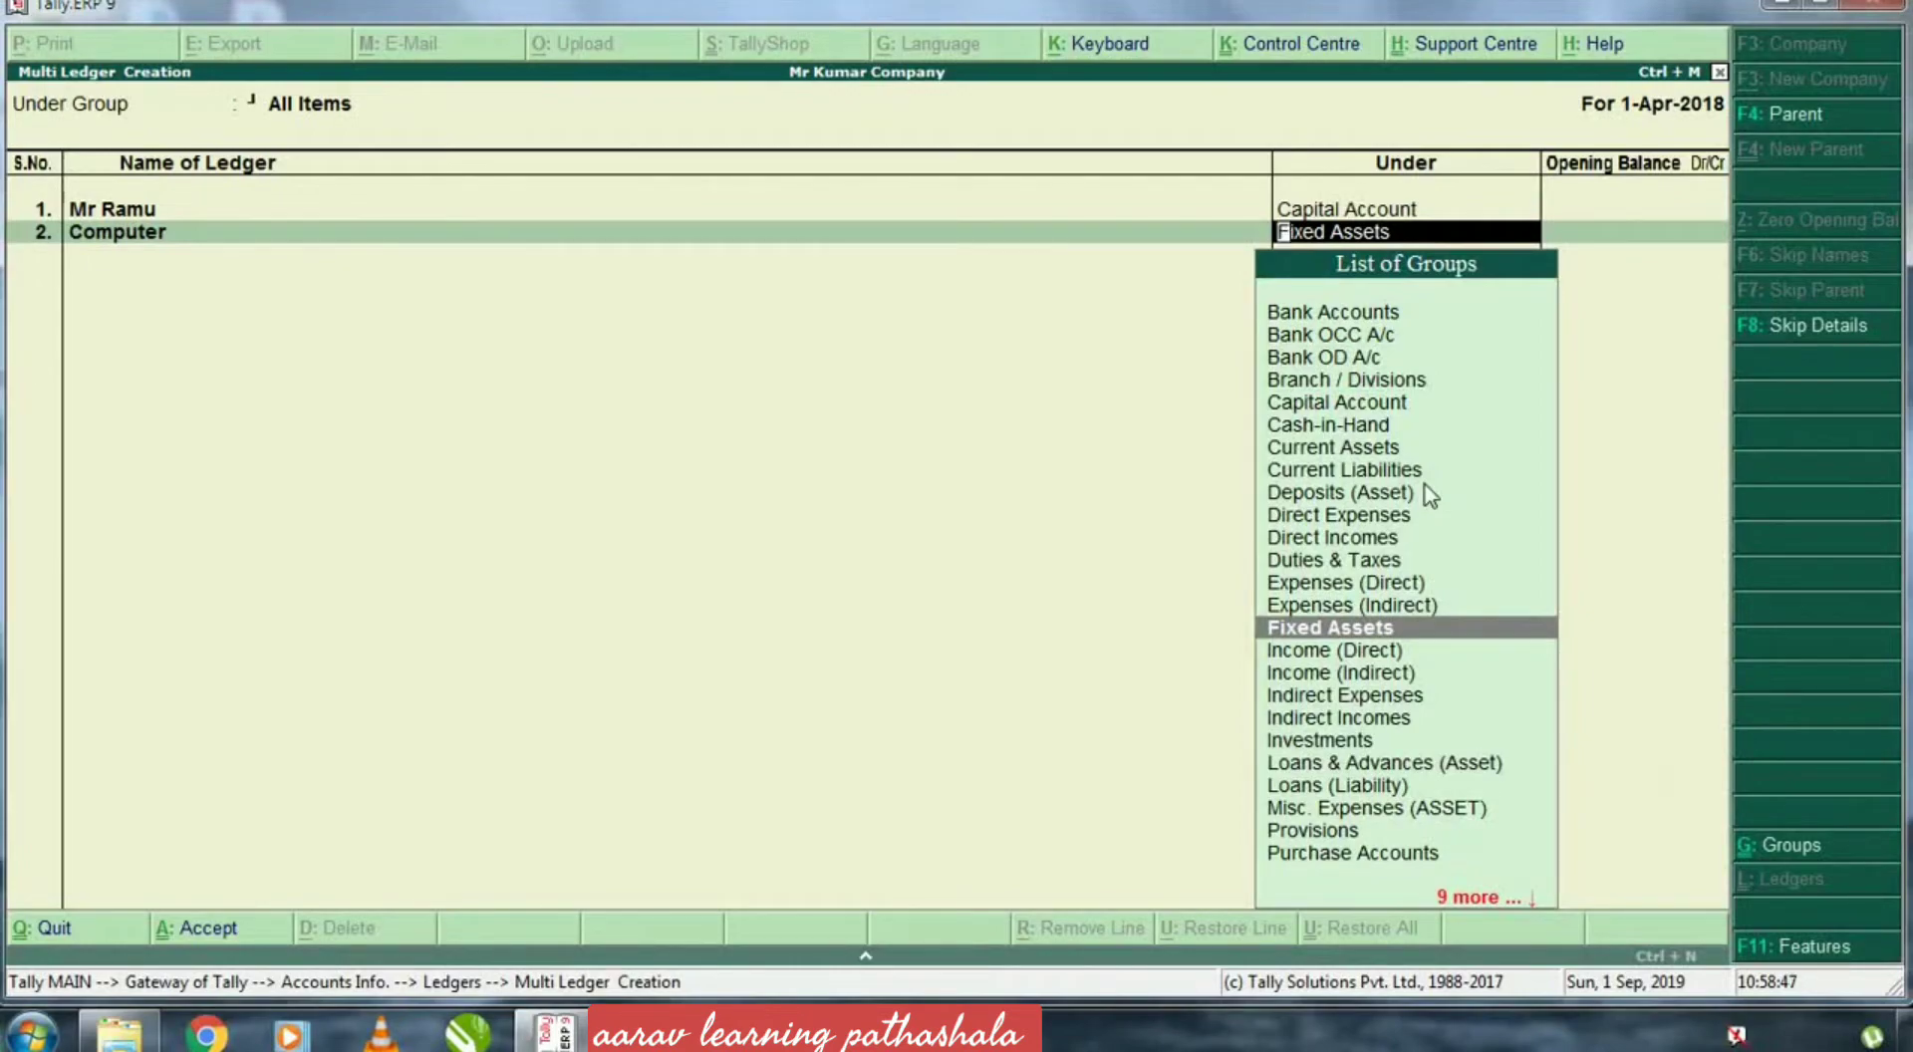
key(Return)
key(Return)
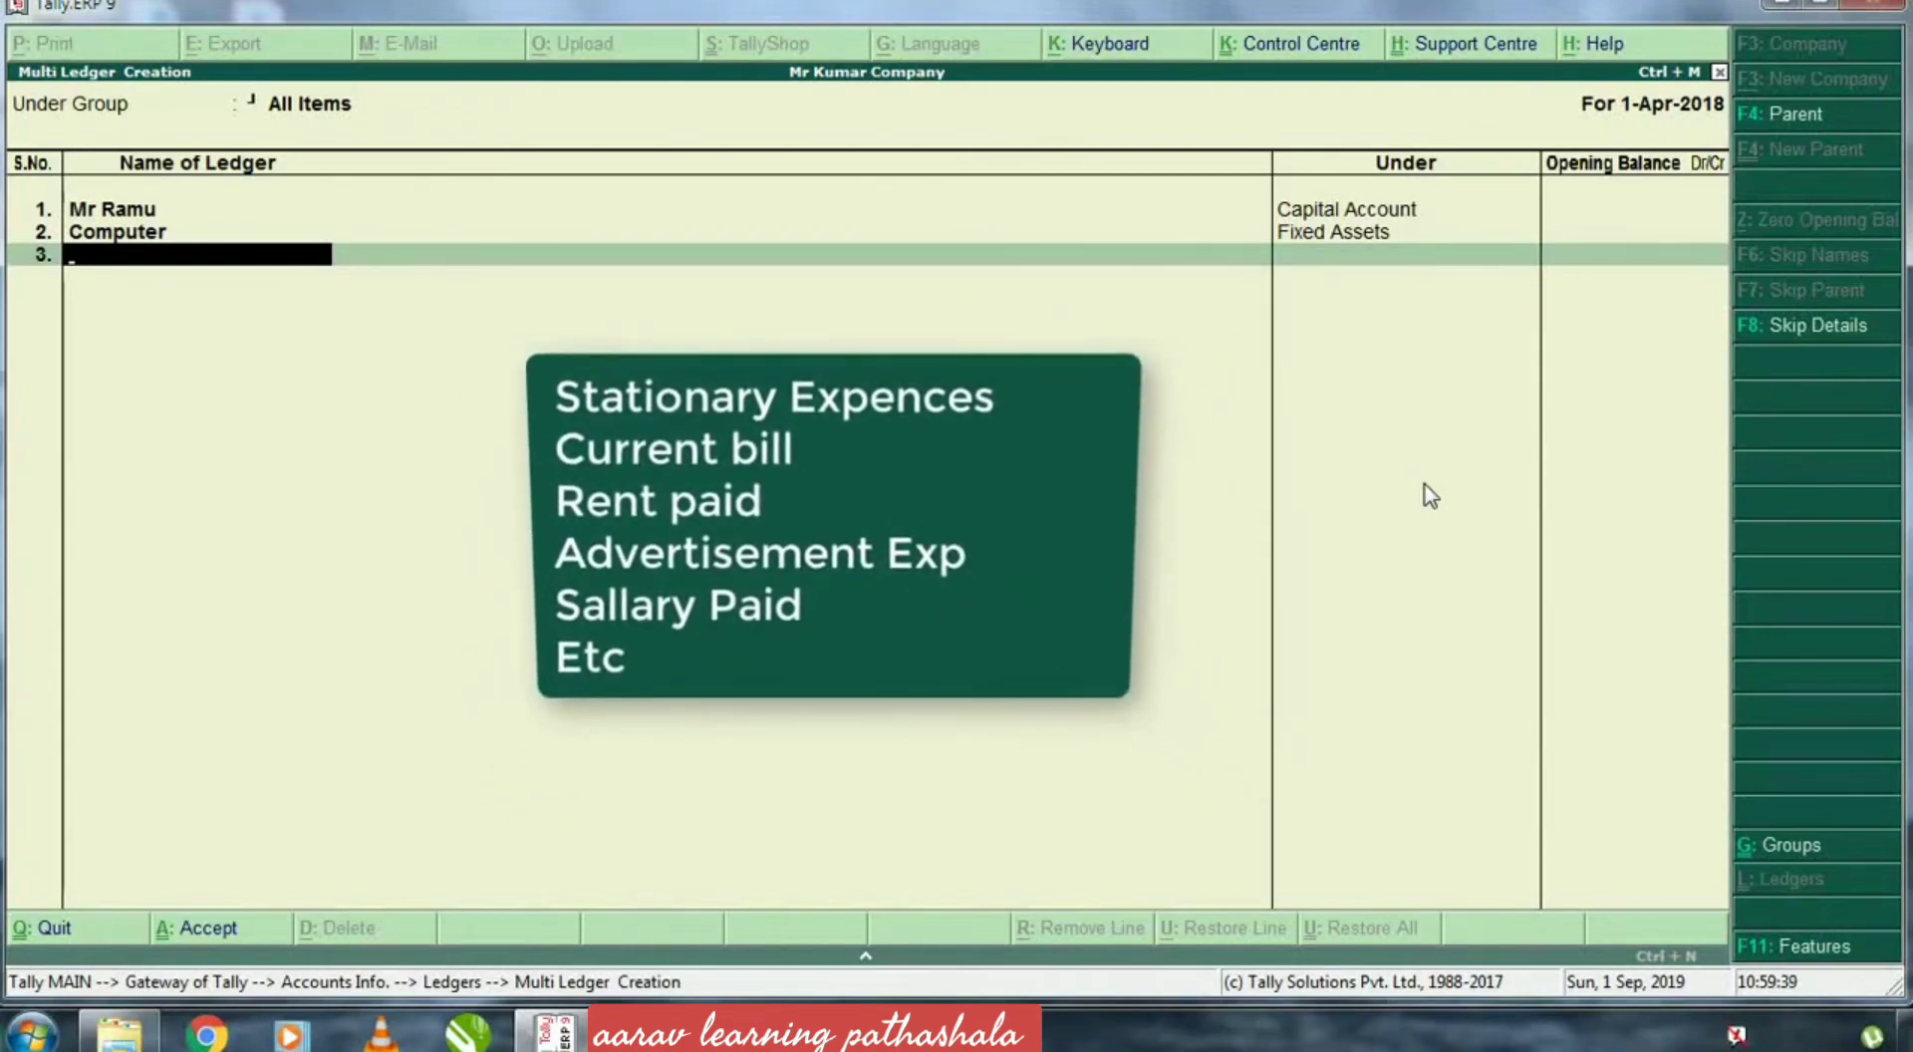
Add the Current Bill ledger under Indirect Expenses, filtering groups with 'Indi'.
text(Curr)
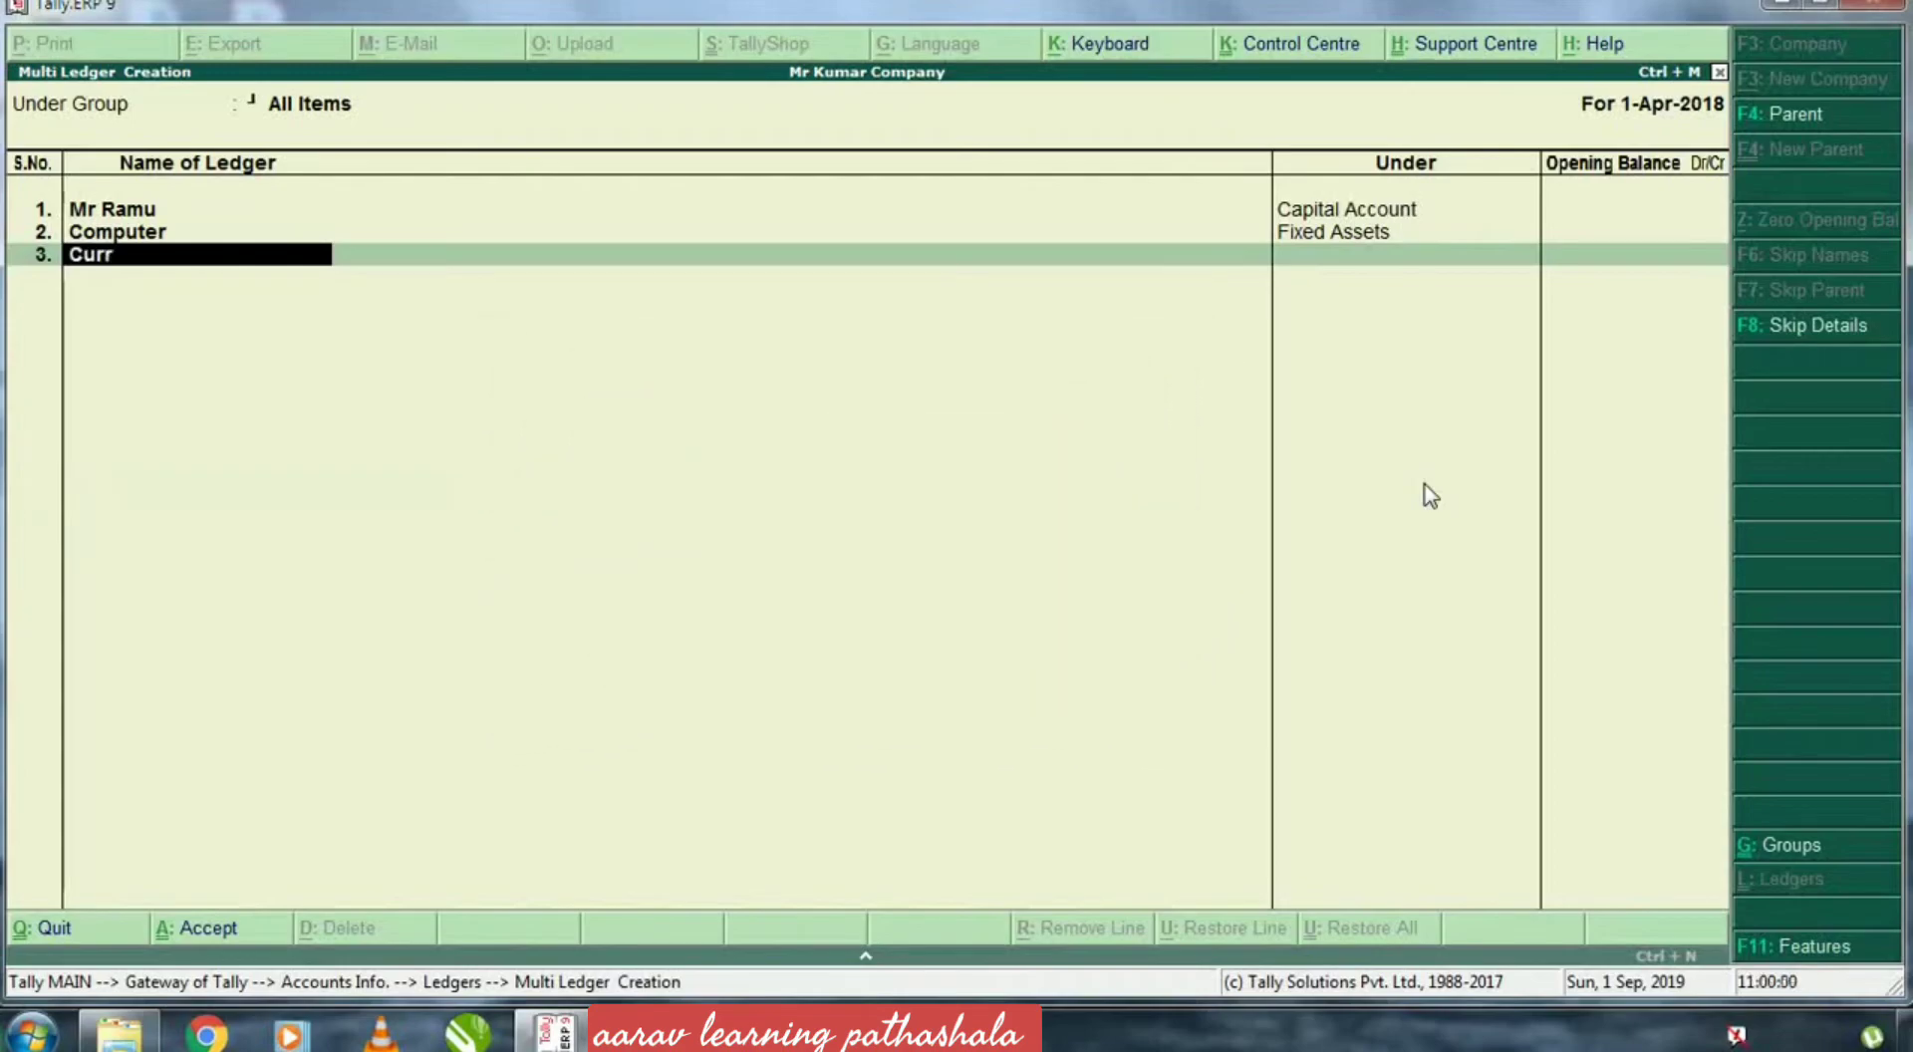
text(ent Bill)
key(Return)
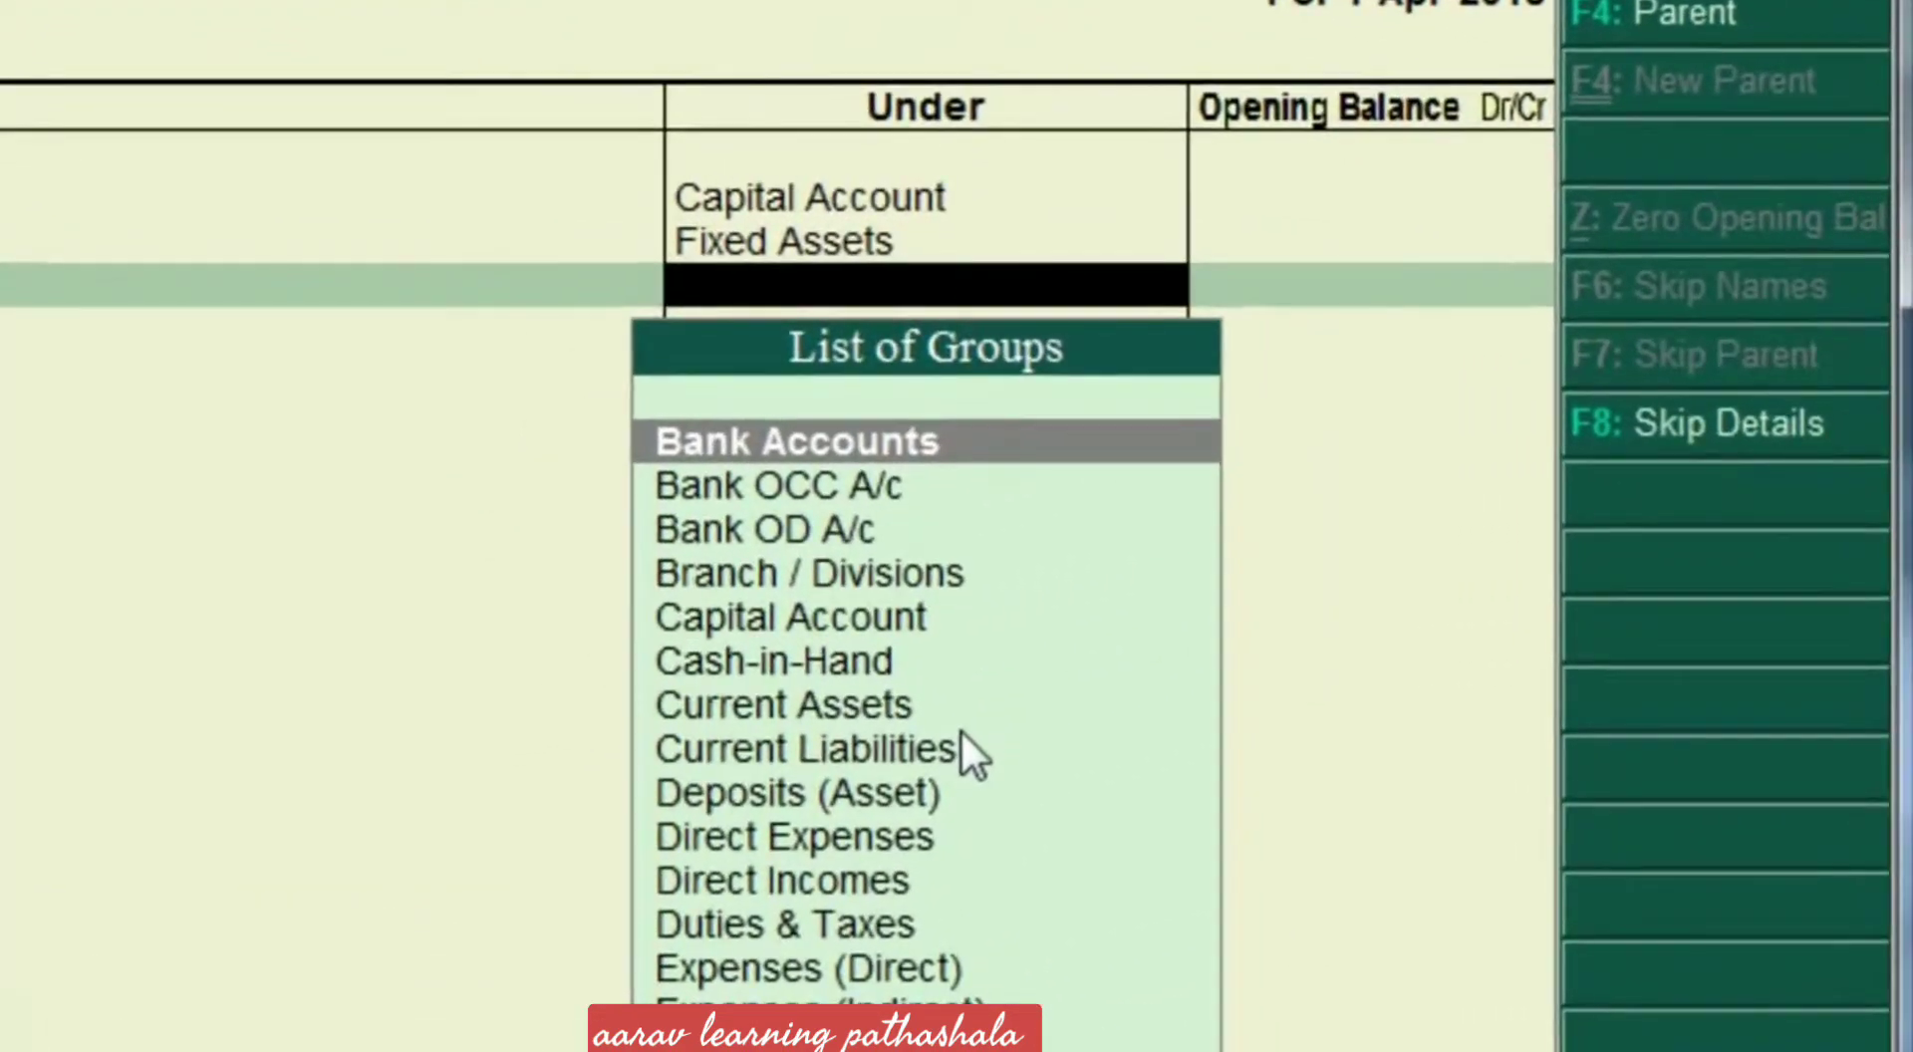
text(Indi)
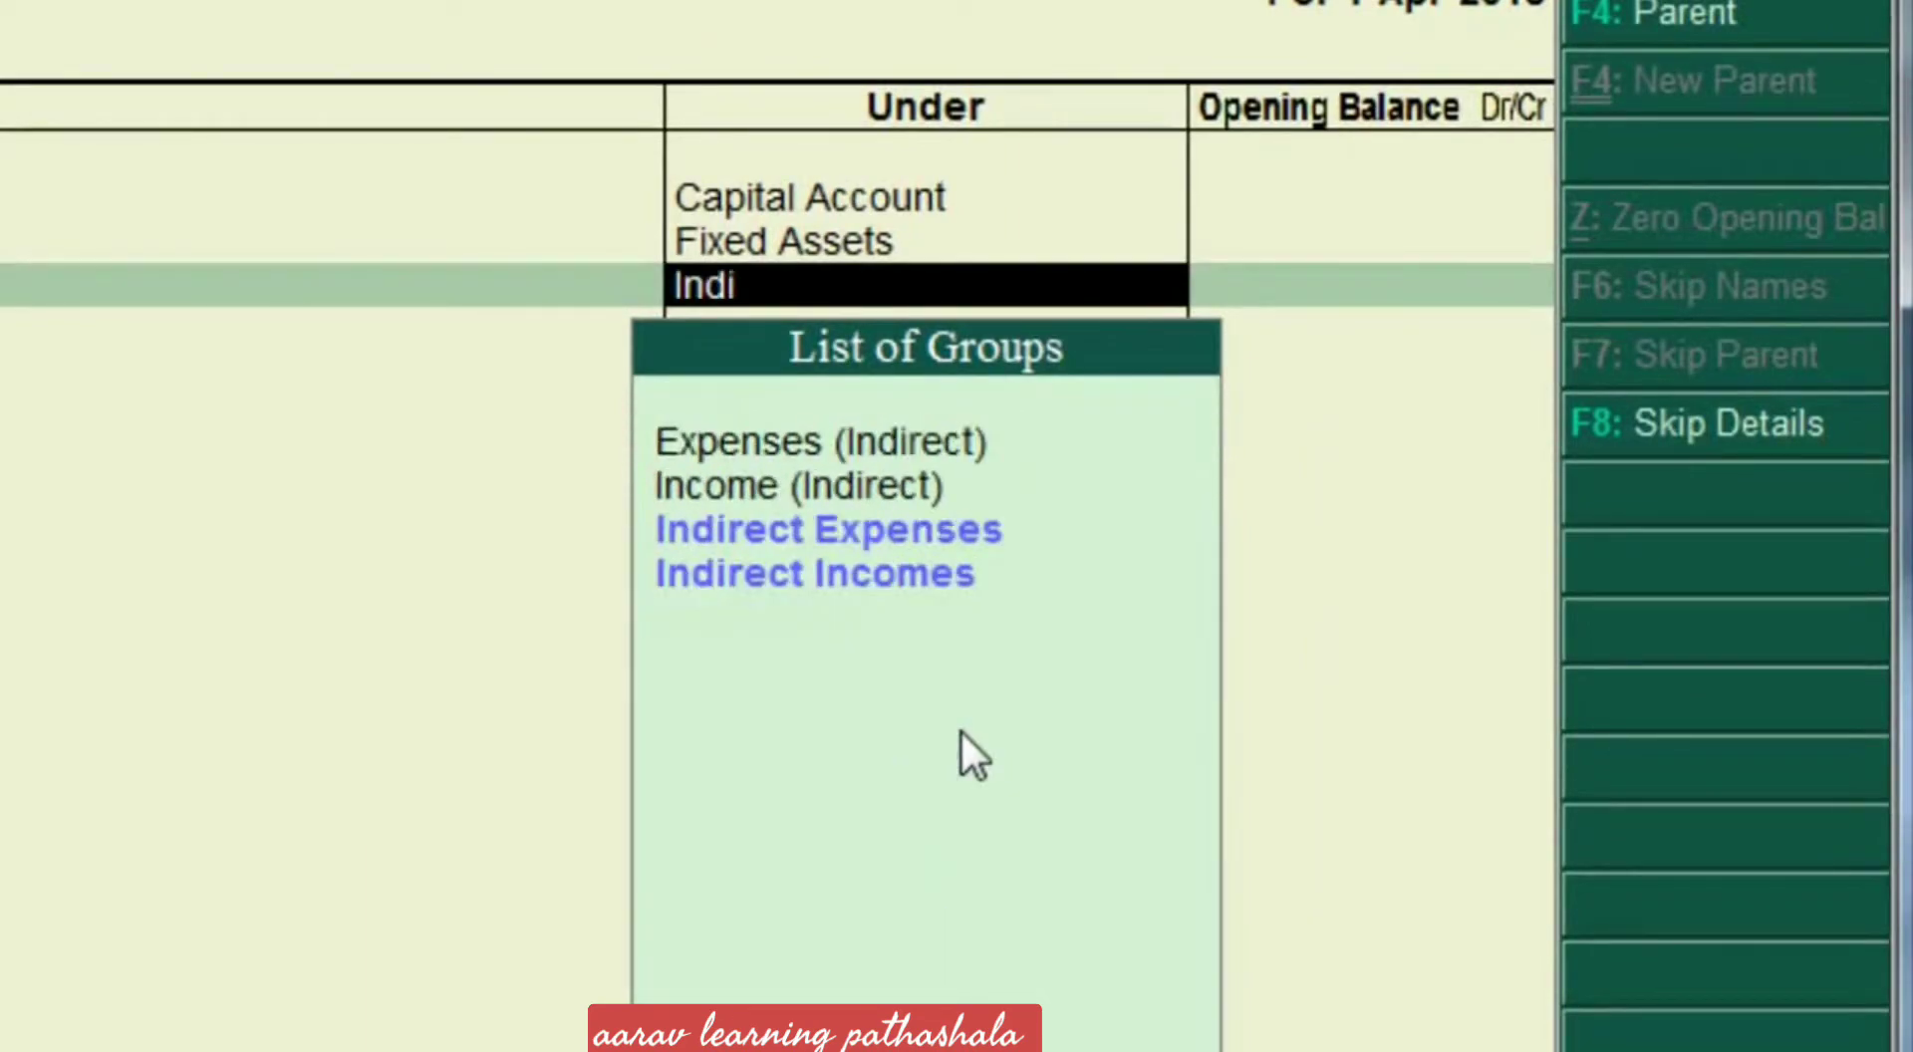
key(Down)
key(Up)
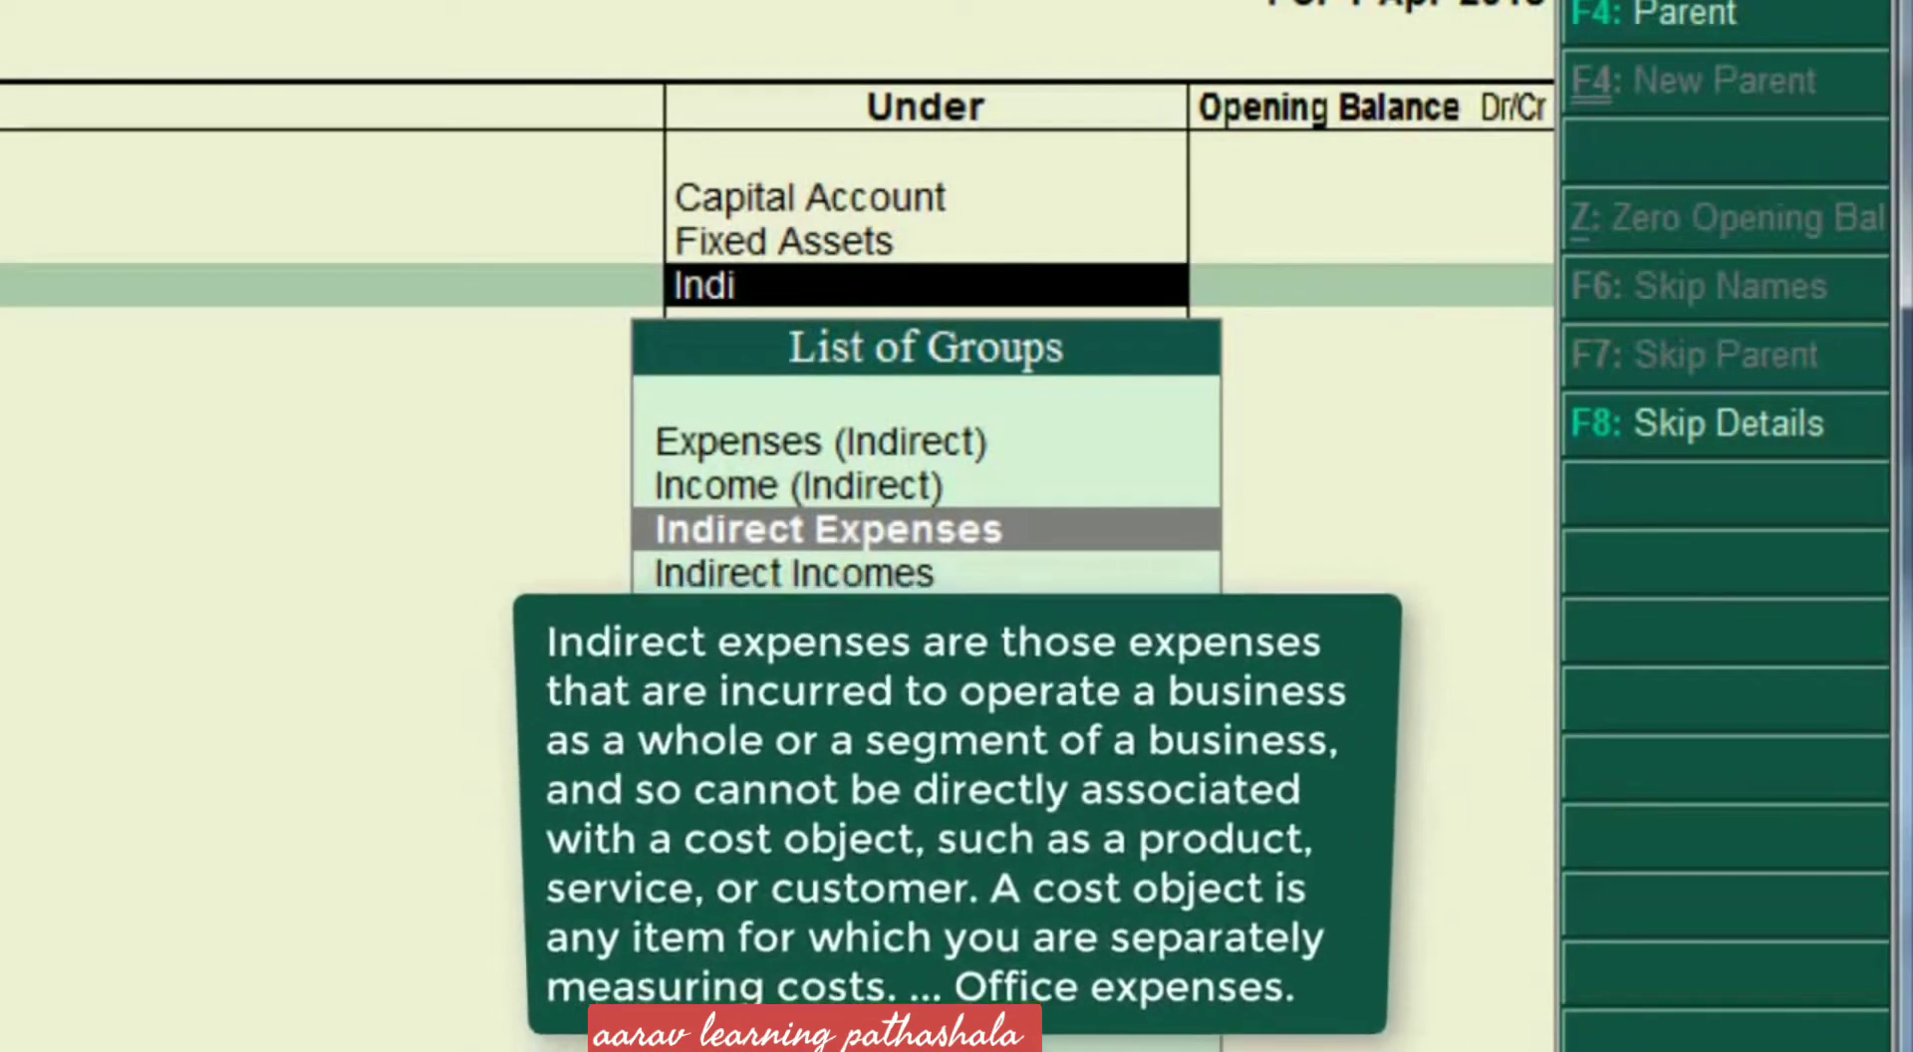
key(Return)
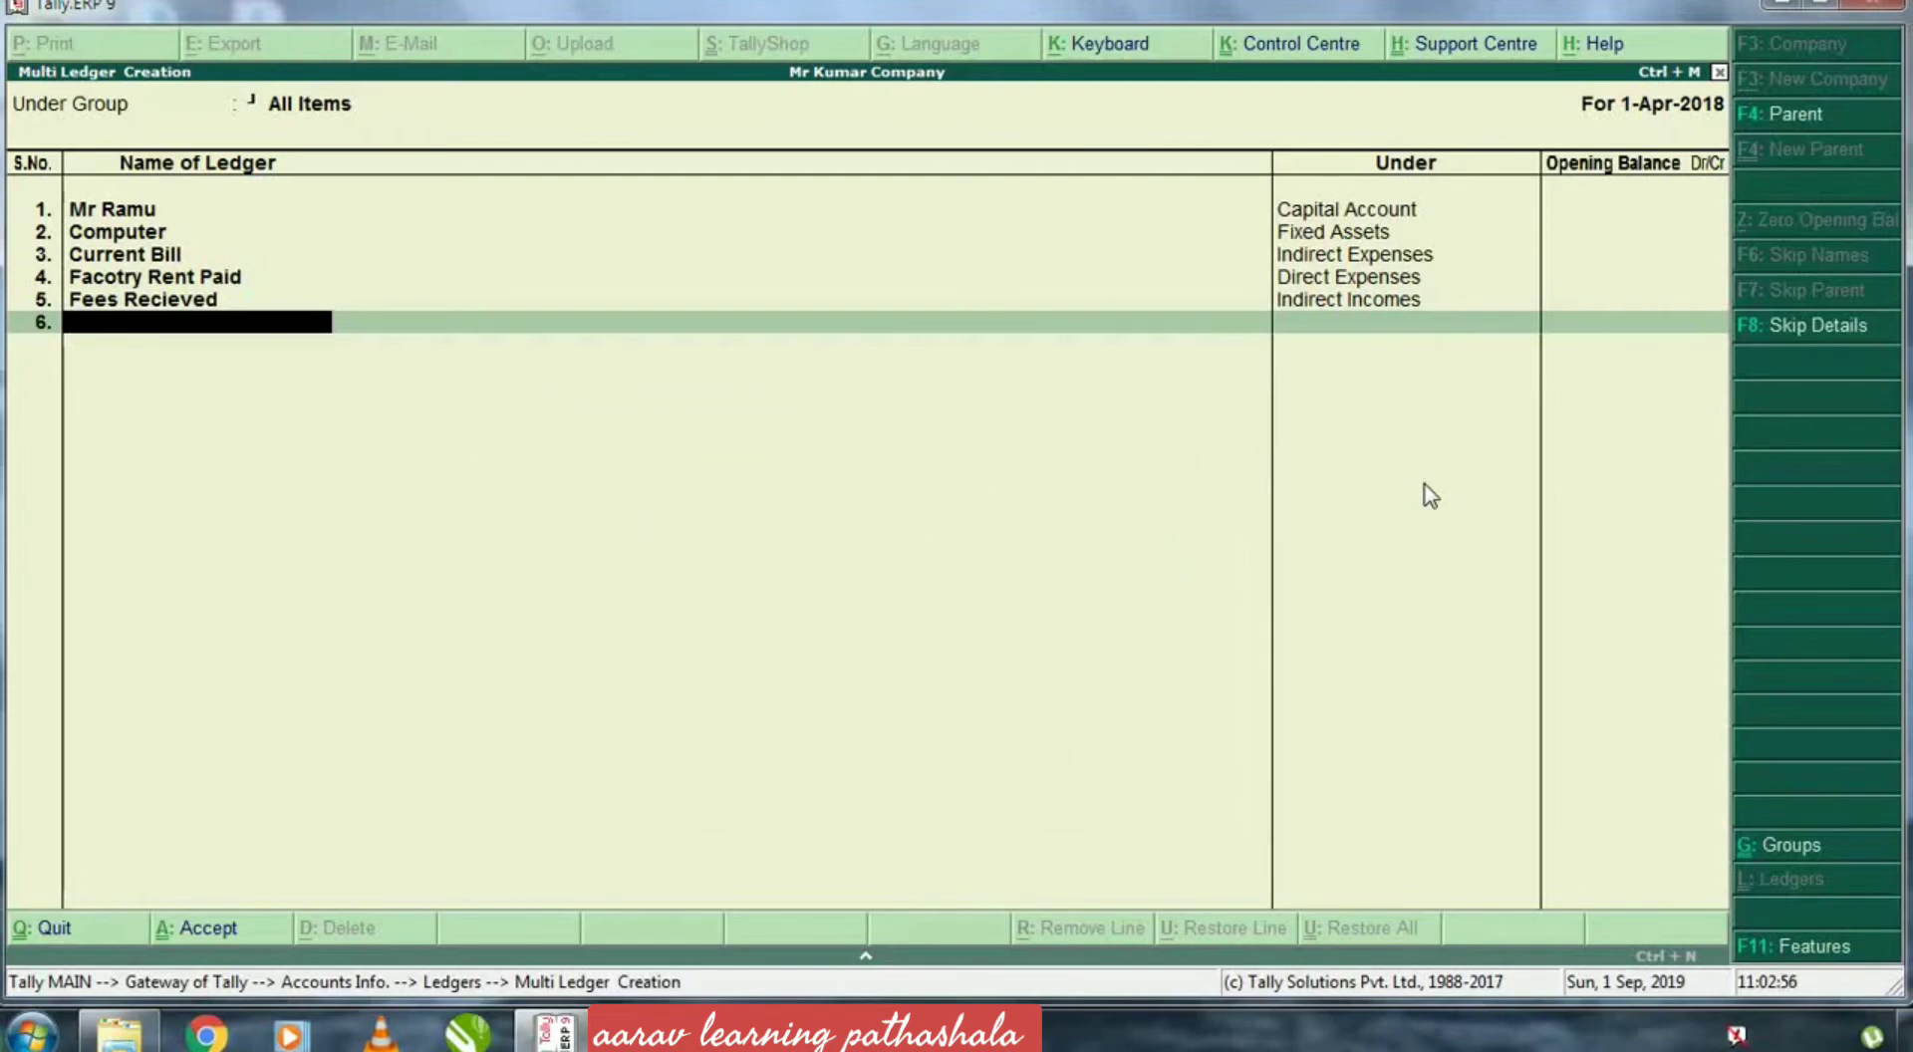
Add Factory Rent Recieved under Direct Incomes, then enter Karntaka Bank as row 7's name.
text(Factory Rent Recieved)
key(Return)
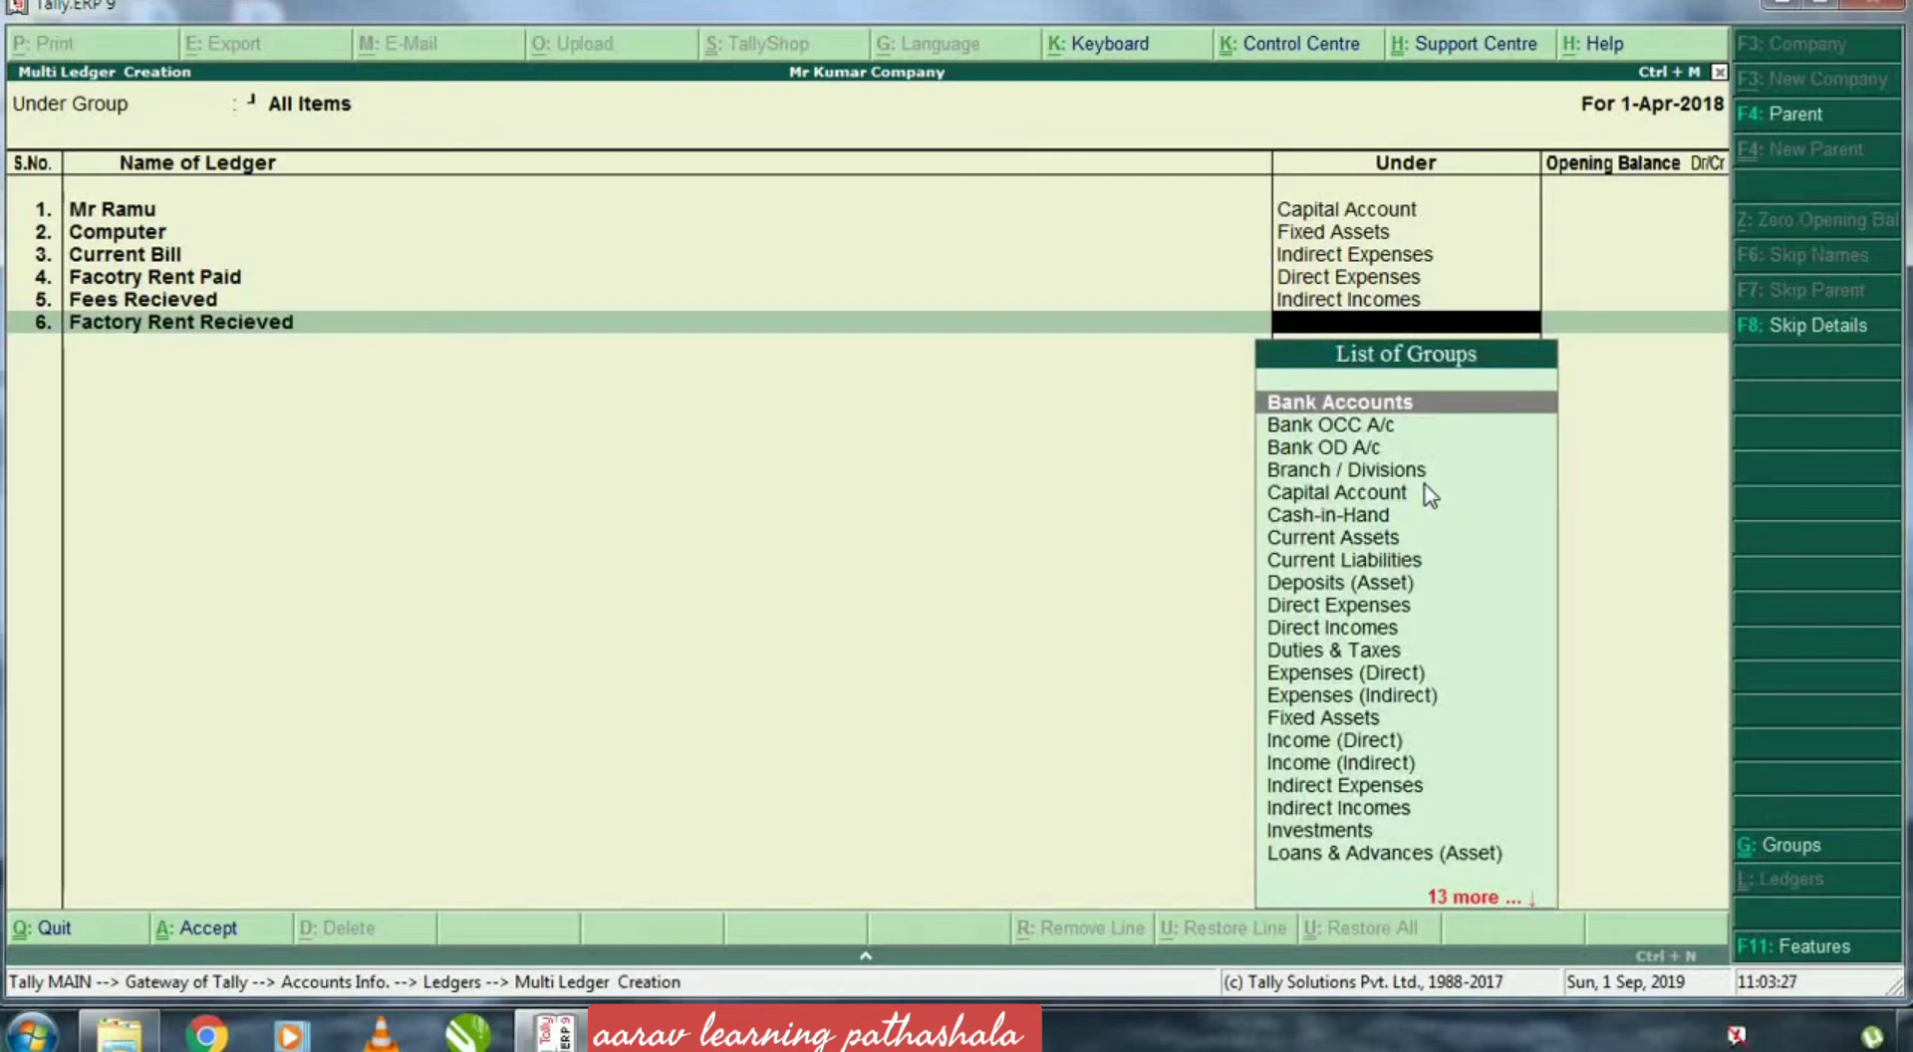
key(BackSpace)
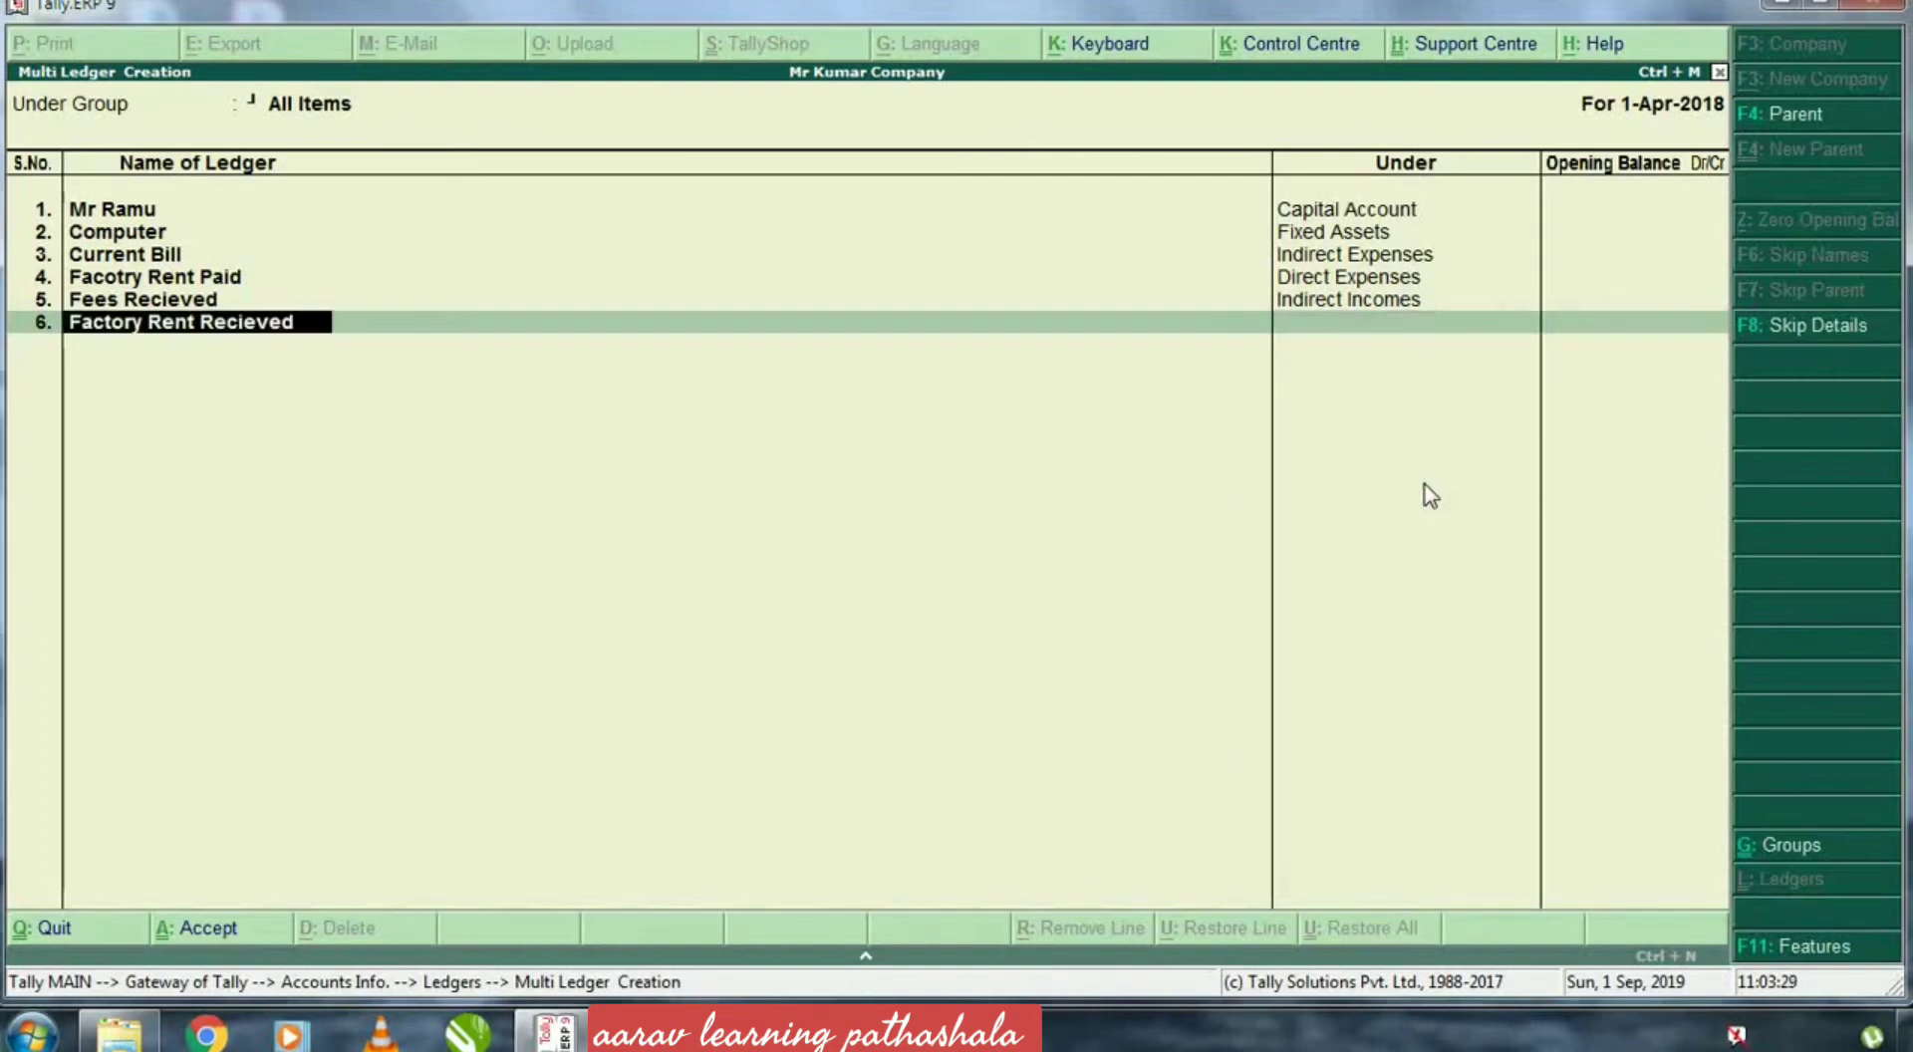
key(Return)
text(Di)
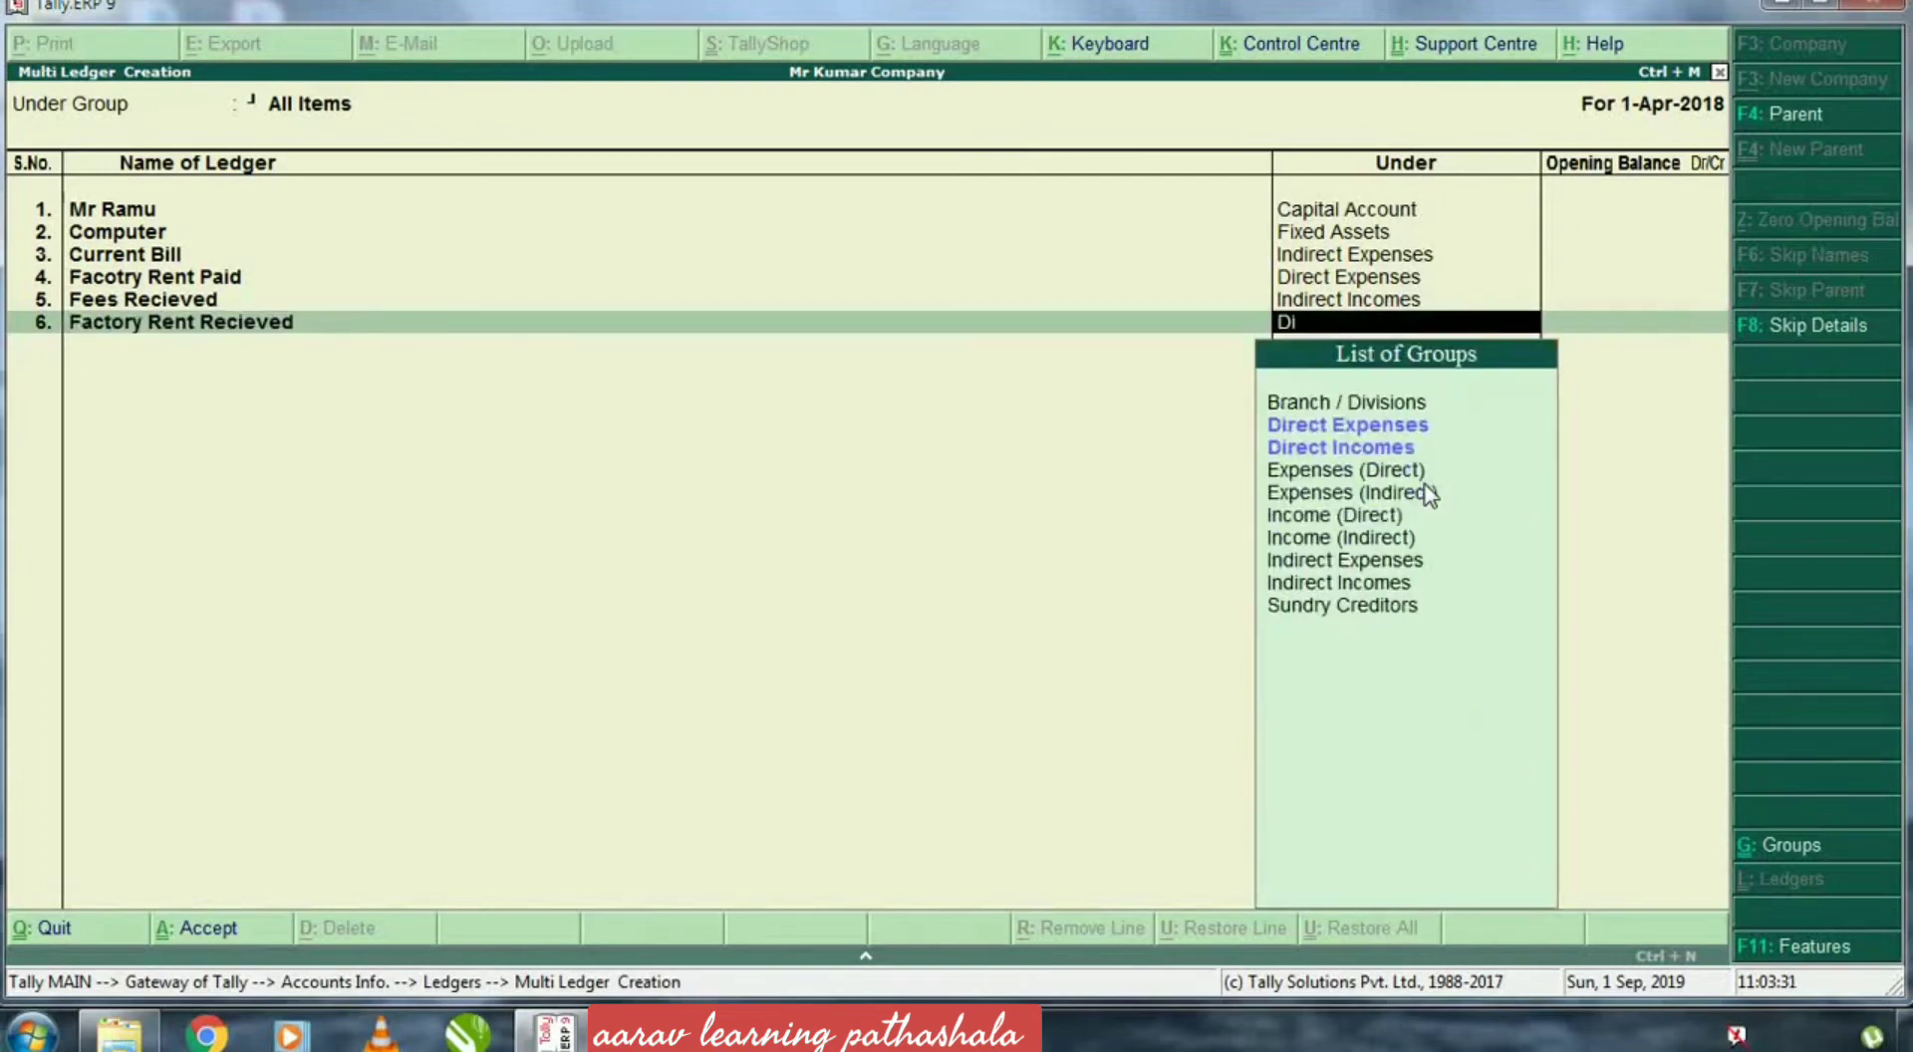
key(Down)
key(Return)
key(Return)
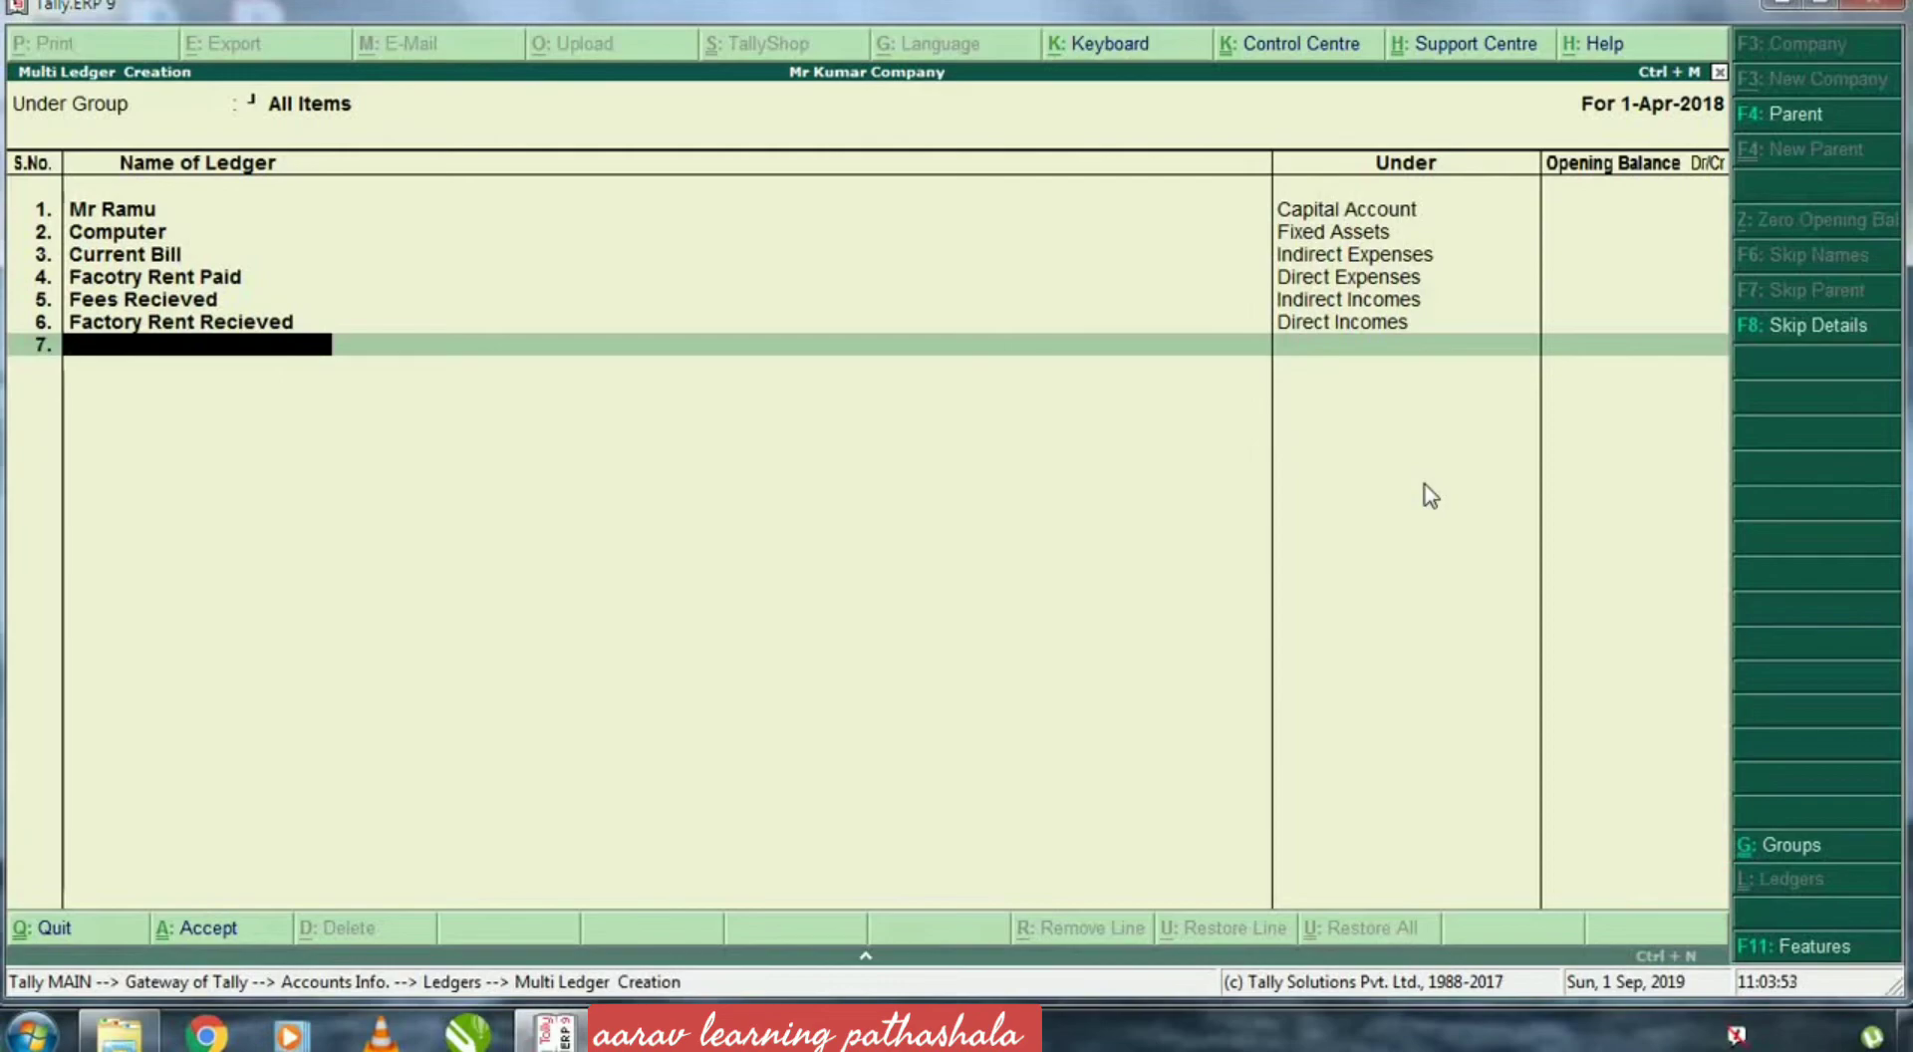
text(Karntaka Bank)
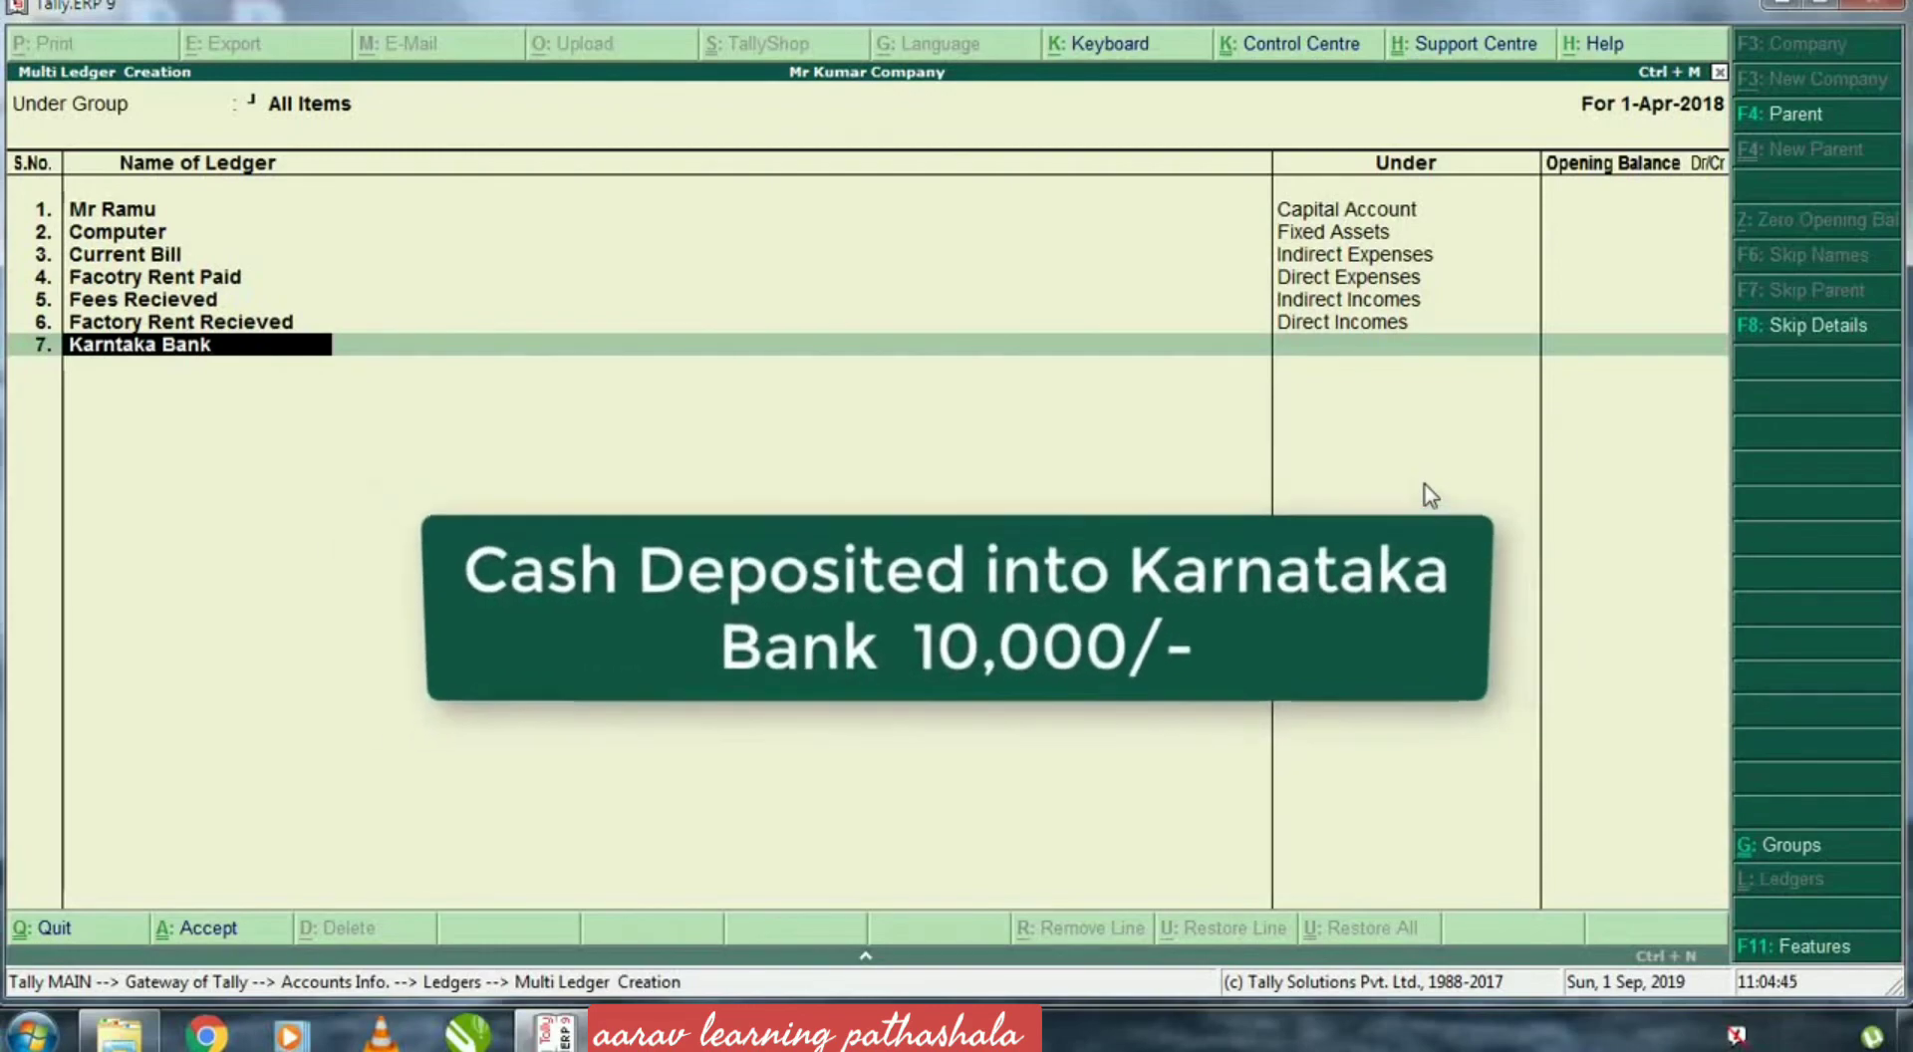
Assign Karntaka Bank to the Bank Accounts group, filtering with 'Ban'.
key(Return)
text(Ban)
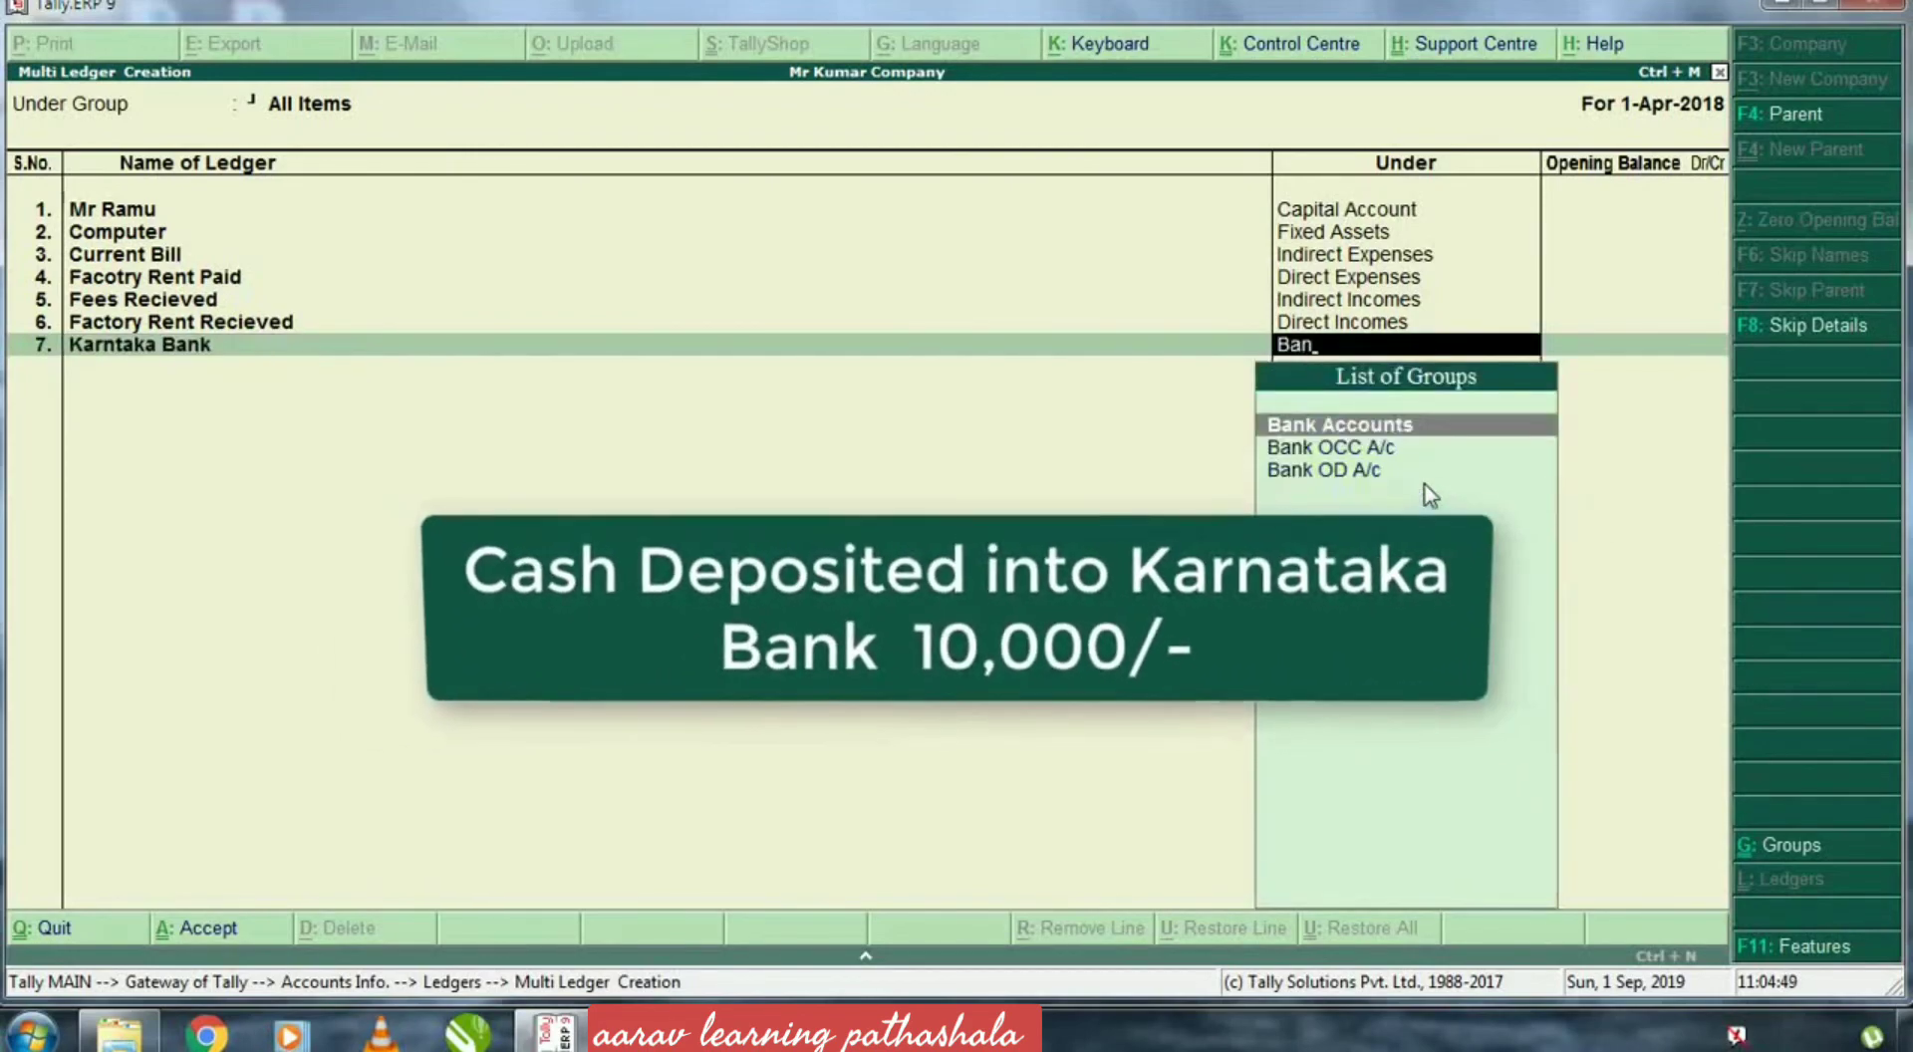
key(Return)
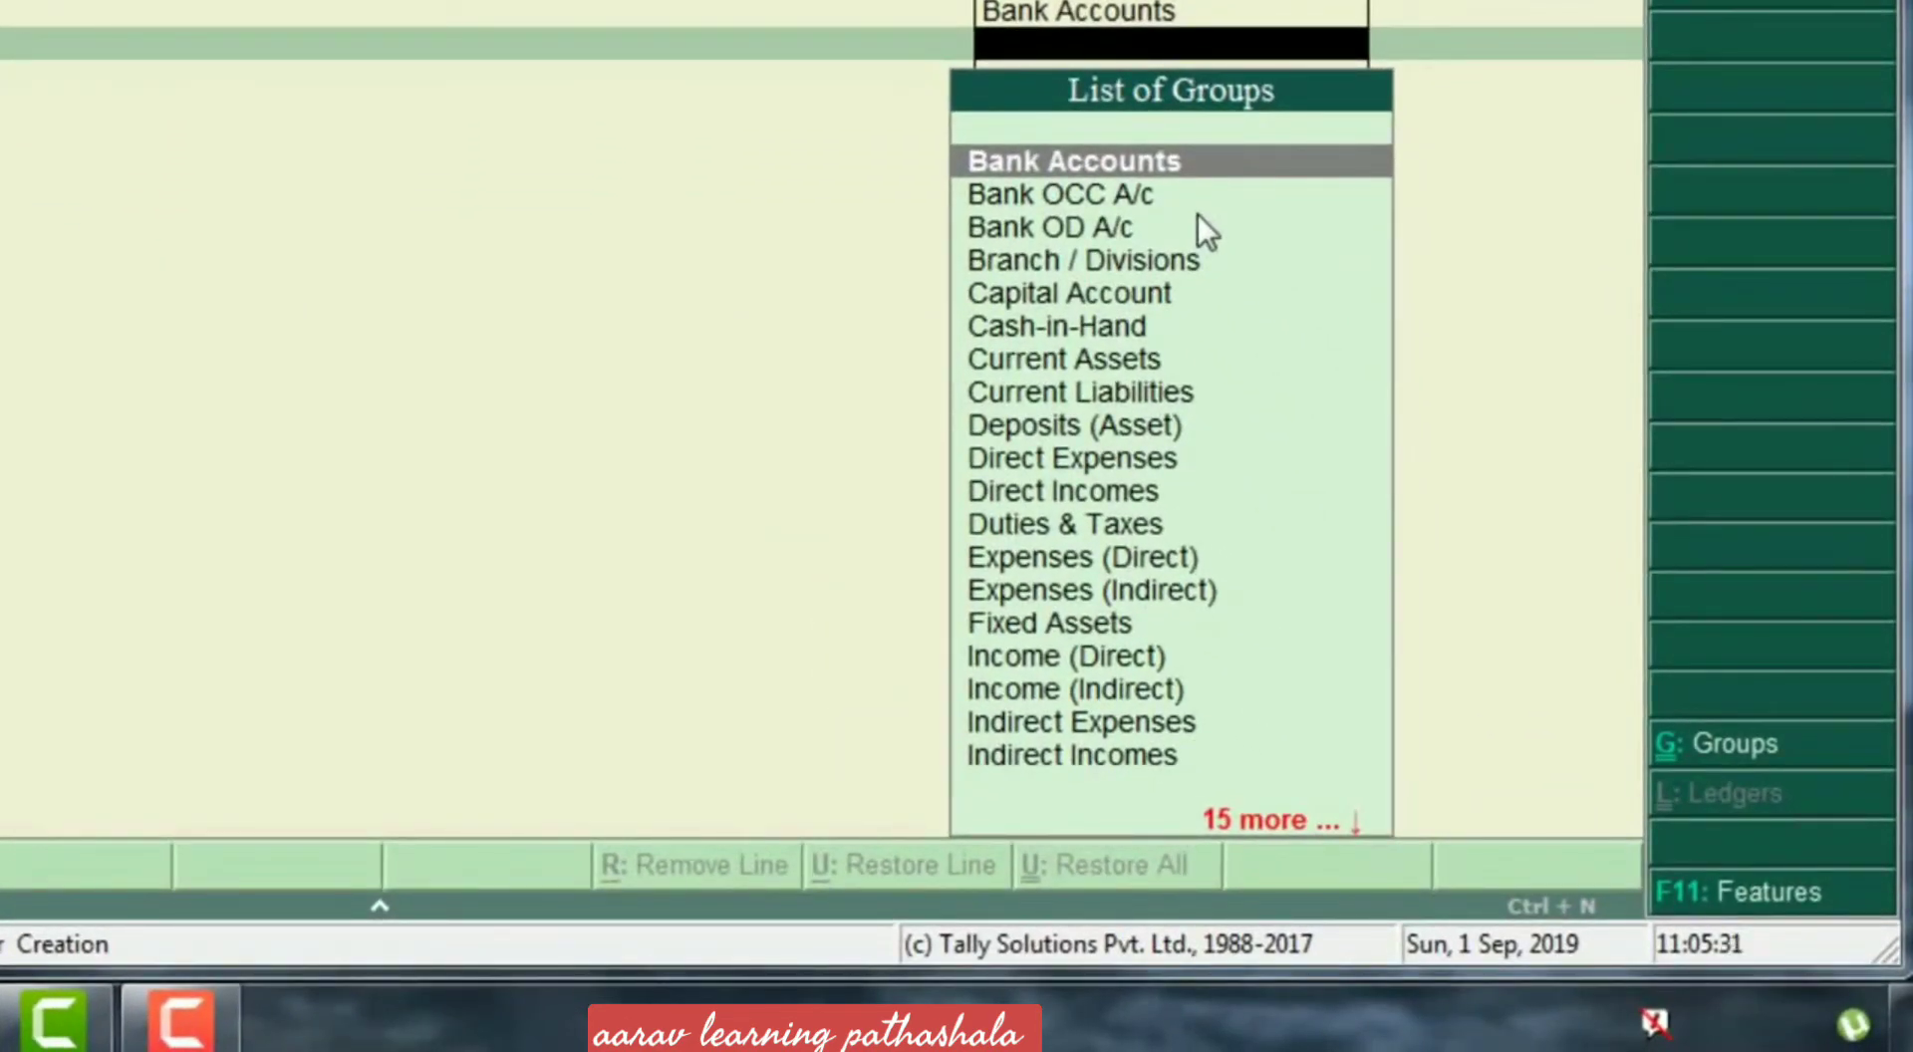
Browse the List of Groups for the Sbi ledger's group.
key(Down)
key(Down)
key(Down)
key(Down)
key(Down)
key(Down)
key(Down)
key(Down)
key(Down)
key(Down)
key(Down)
key(Down)
key(Down)
key(Down)
key(Down)
key(Down)
key(Down)
key(Down)
key(Down)
key(Down)
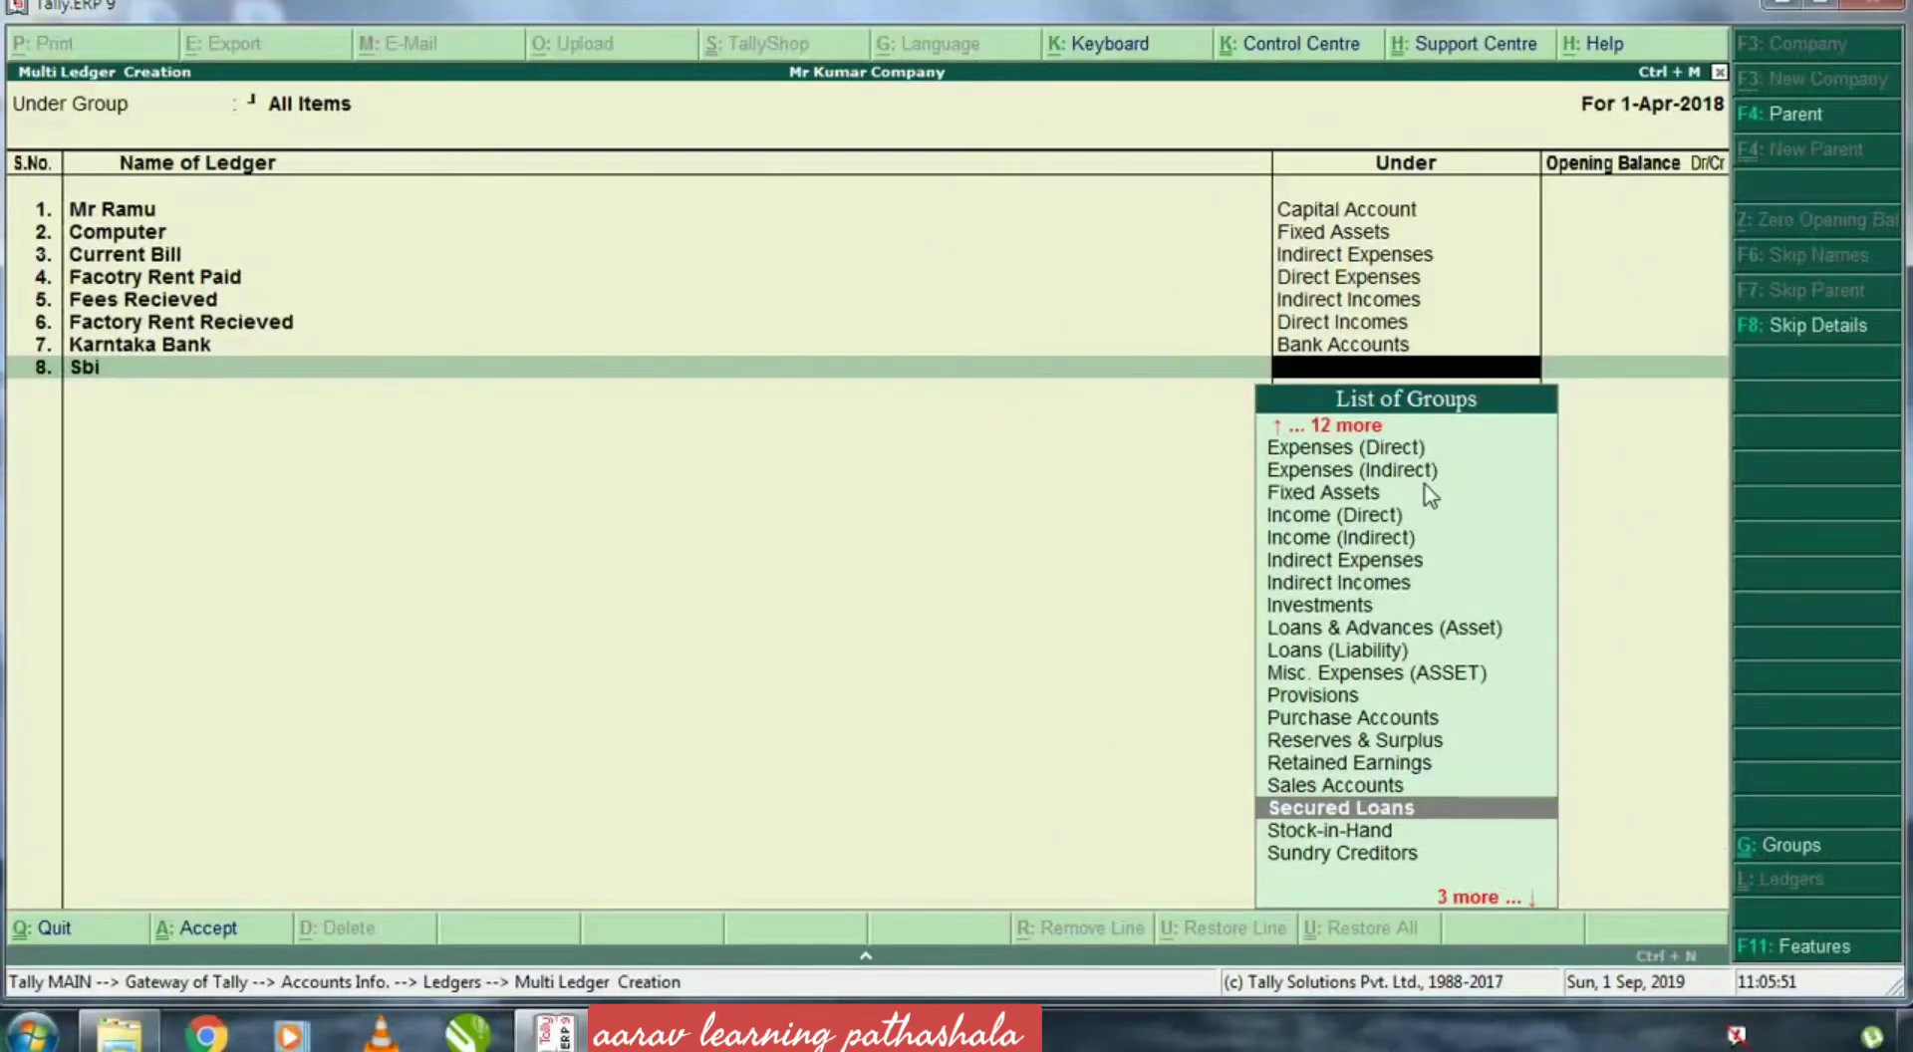
key(Up)
key(Up)
key(Up)
key(Up)
key(Up)
key(Up)
key(Up)
key(Up)
key(Up)
key(Up)
key(Up)
key(Up)
key(Up)
key(Up)
key(Up)
key(Up)
key(Up)
key(Up)
key(Up)
key(Up)
key(Down)
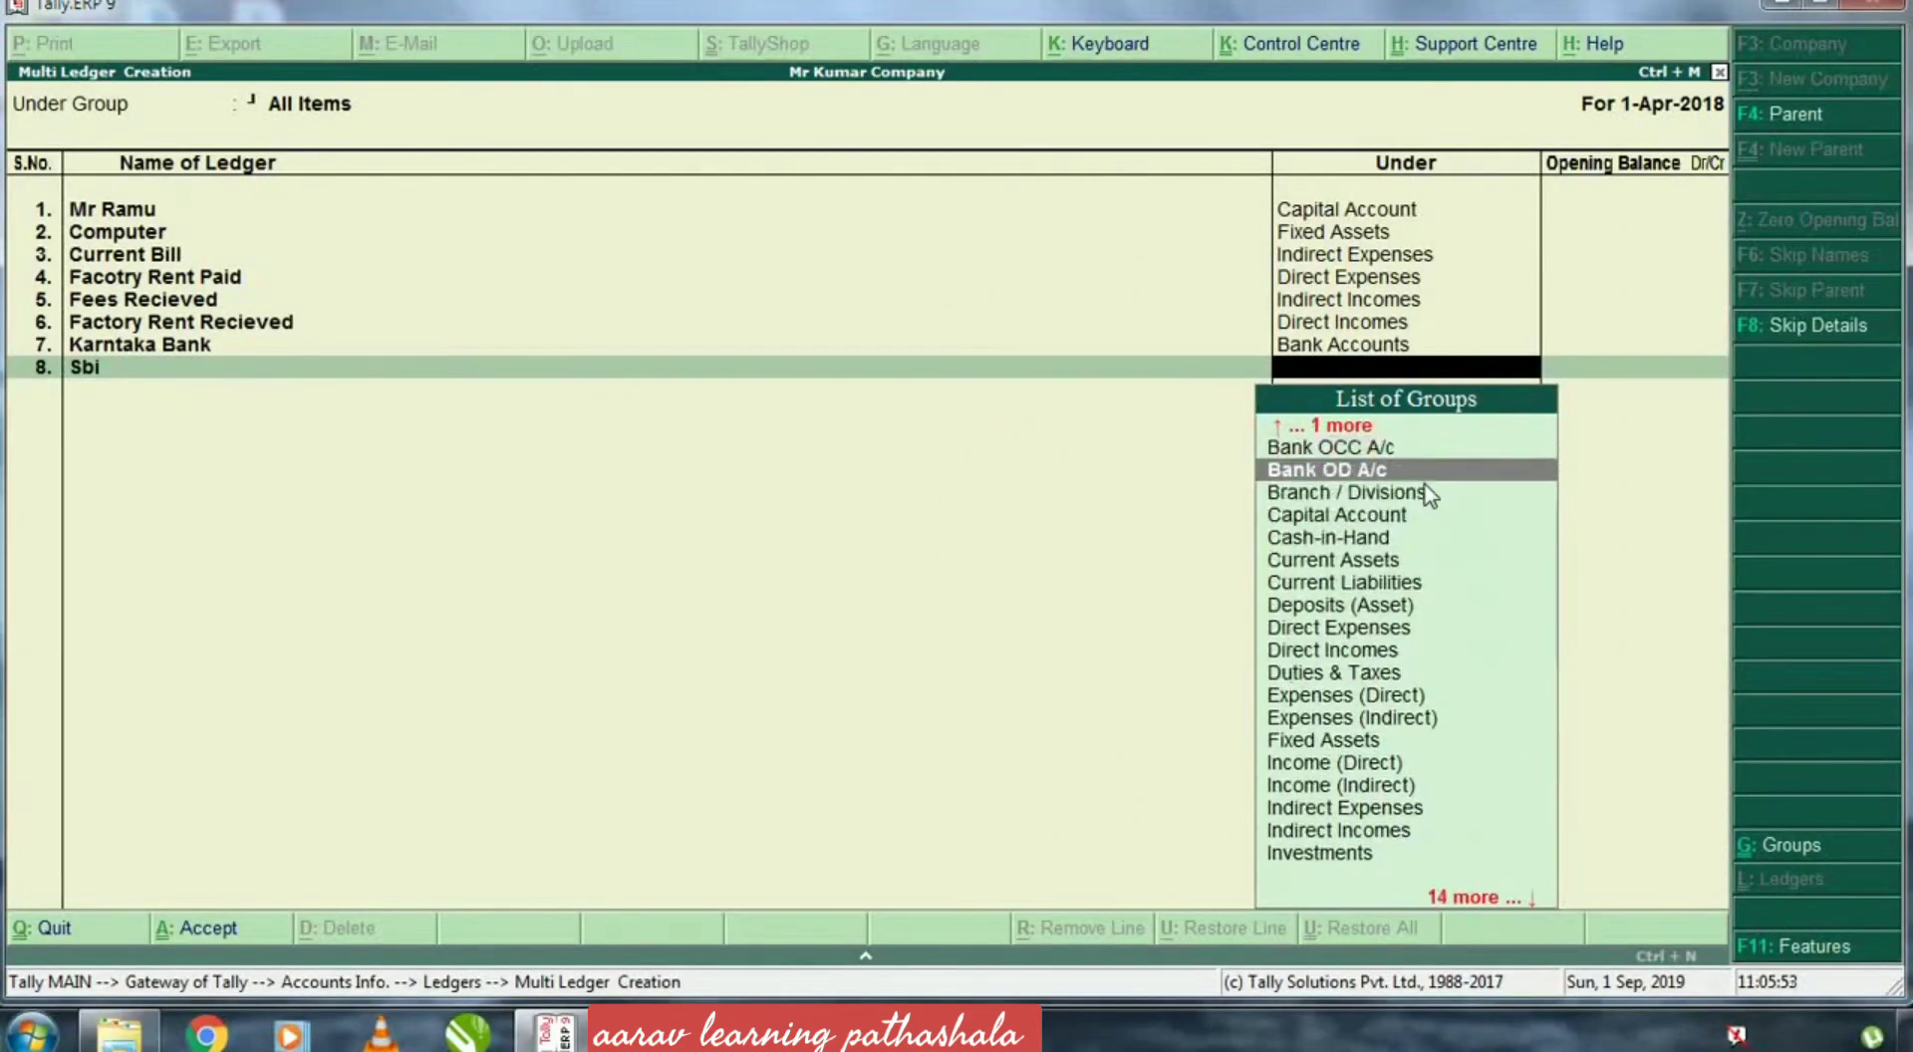